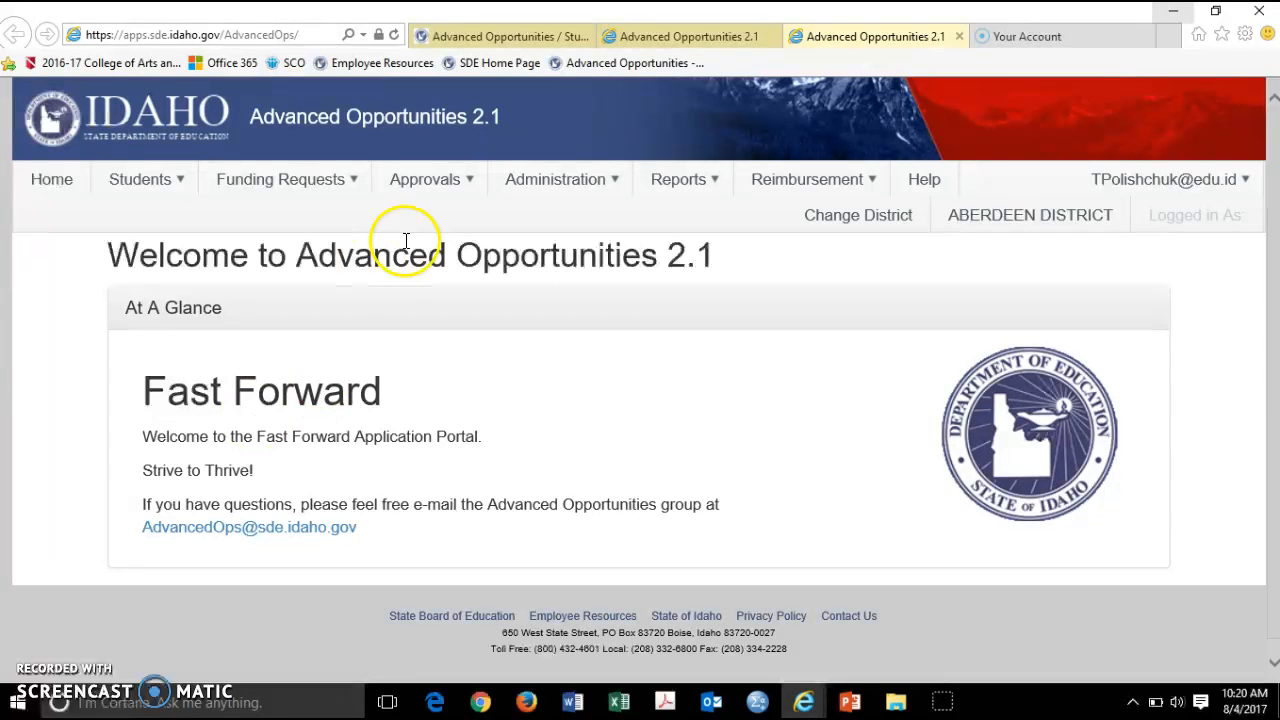
Open the Advanced Opportunities 2.1 welcome page showing the Aberdeen District Fast Forward introduction
left_click(686, 190)
Open the School Terms settings under Administration
left_click(593, 190)
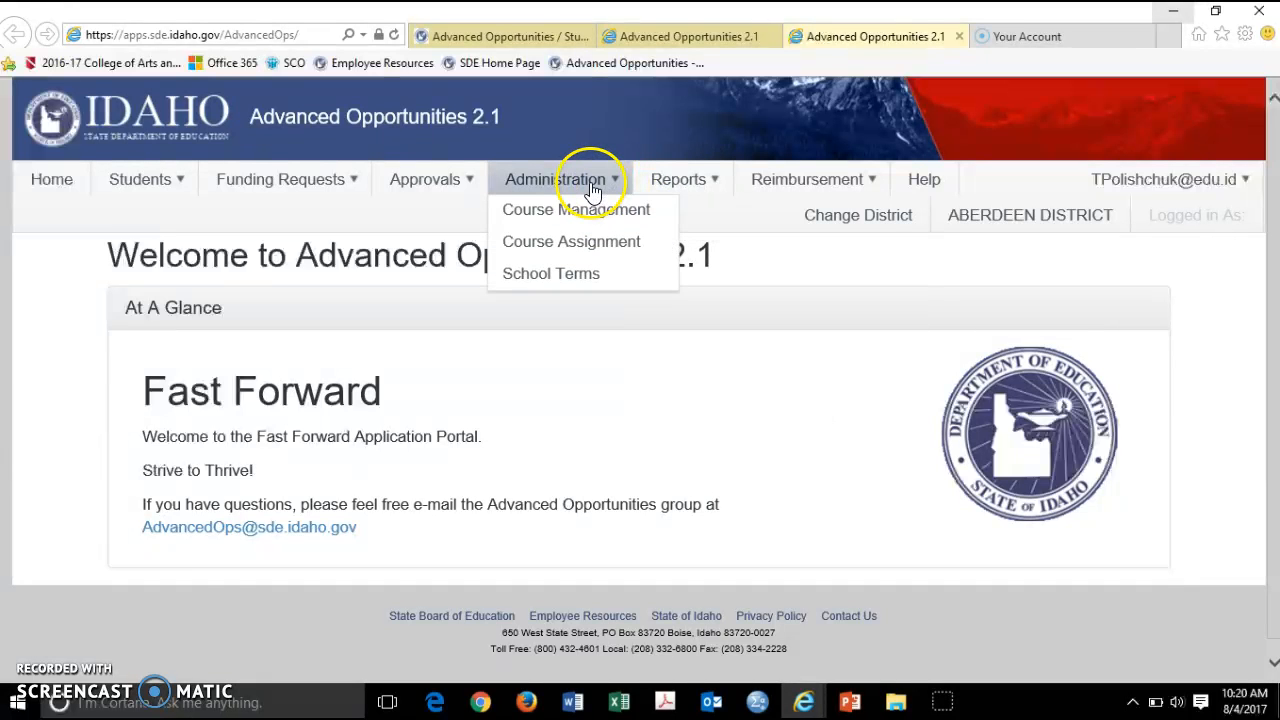
left_click(583, 280)
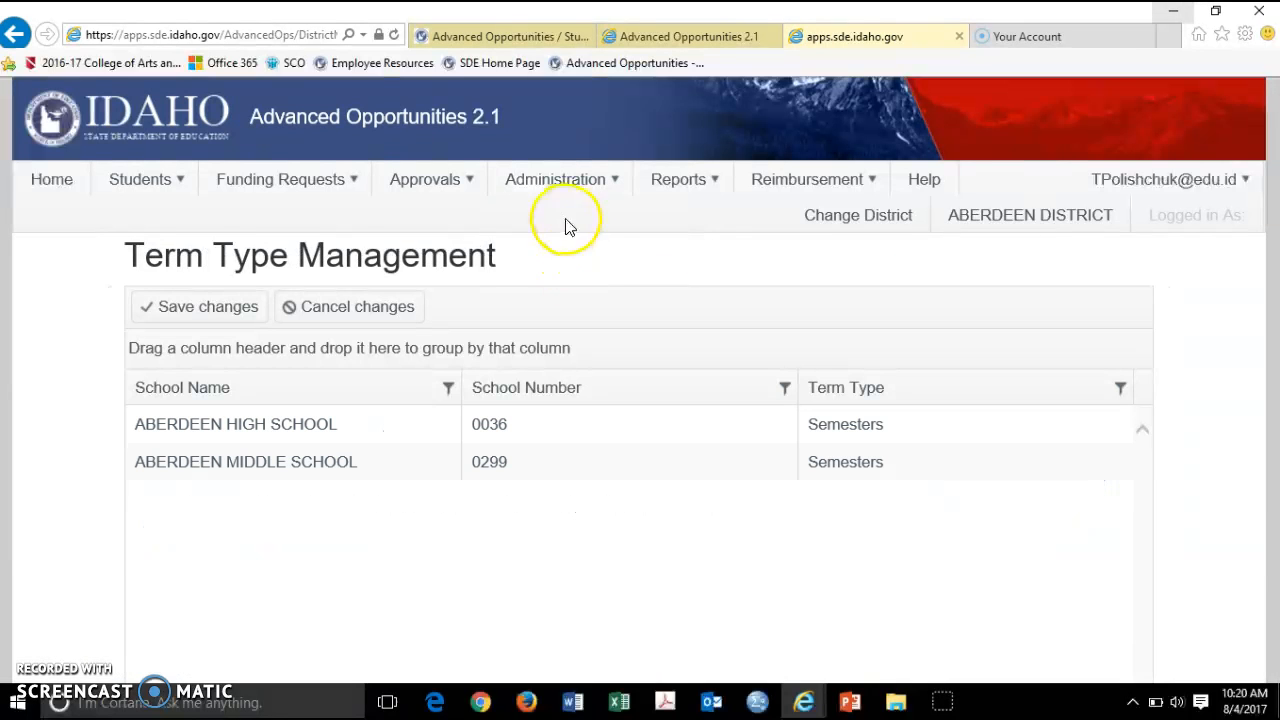
left_click(578, 188)
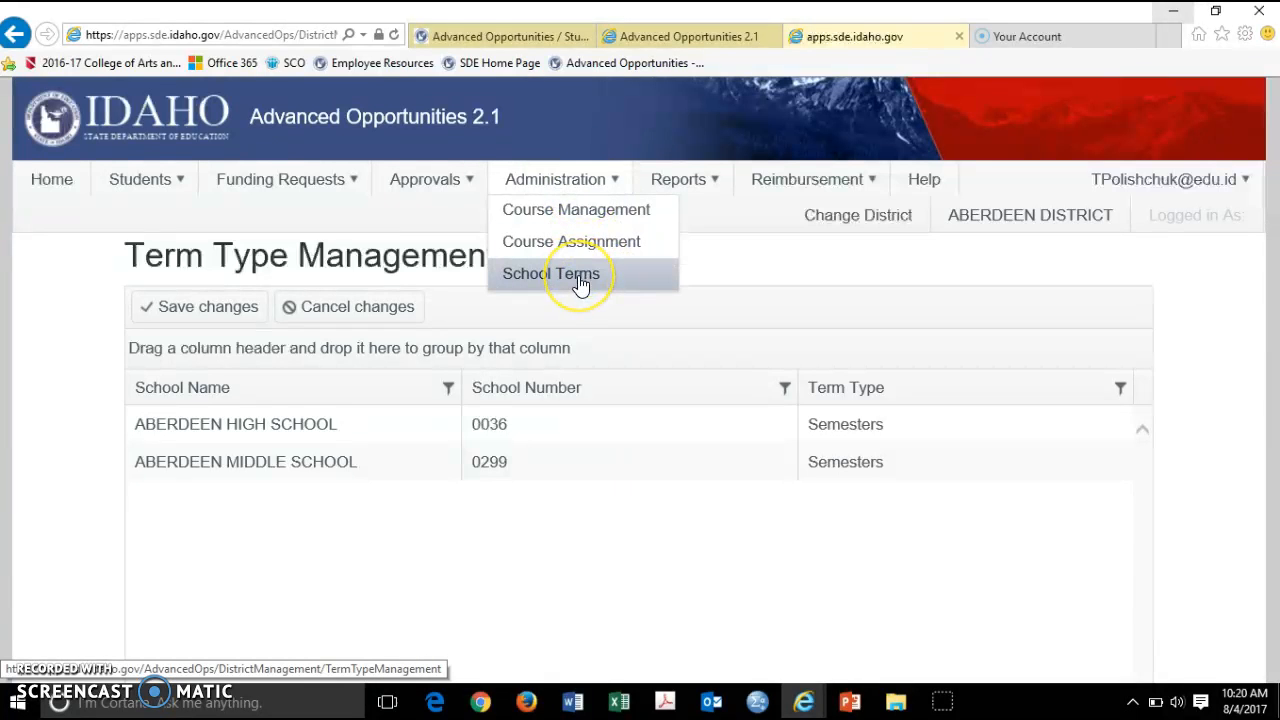
Change Aberdeen High School's term type to Trimesters and save the change
left_click(910, 433)
left_click(908, 432)
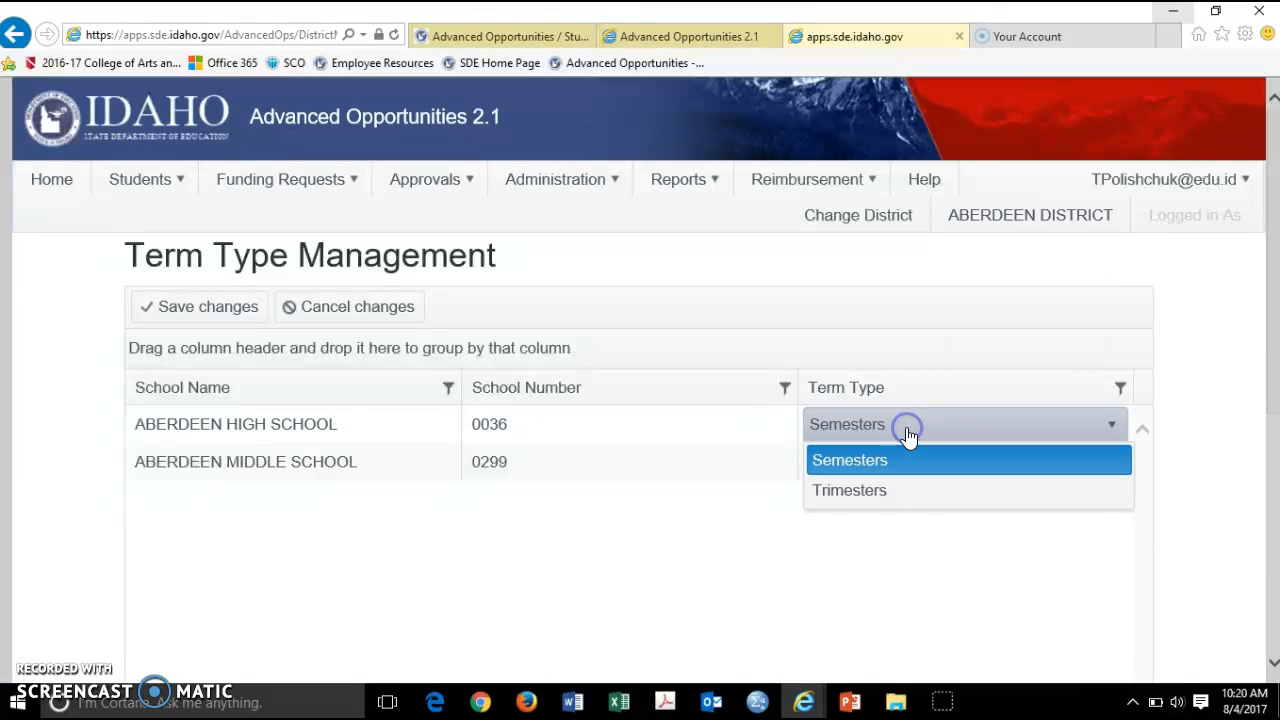
left_click(901, 489)
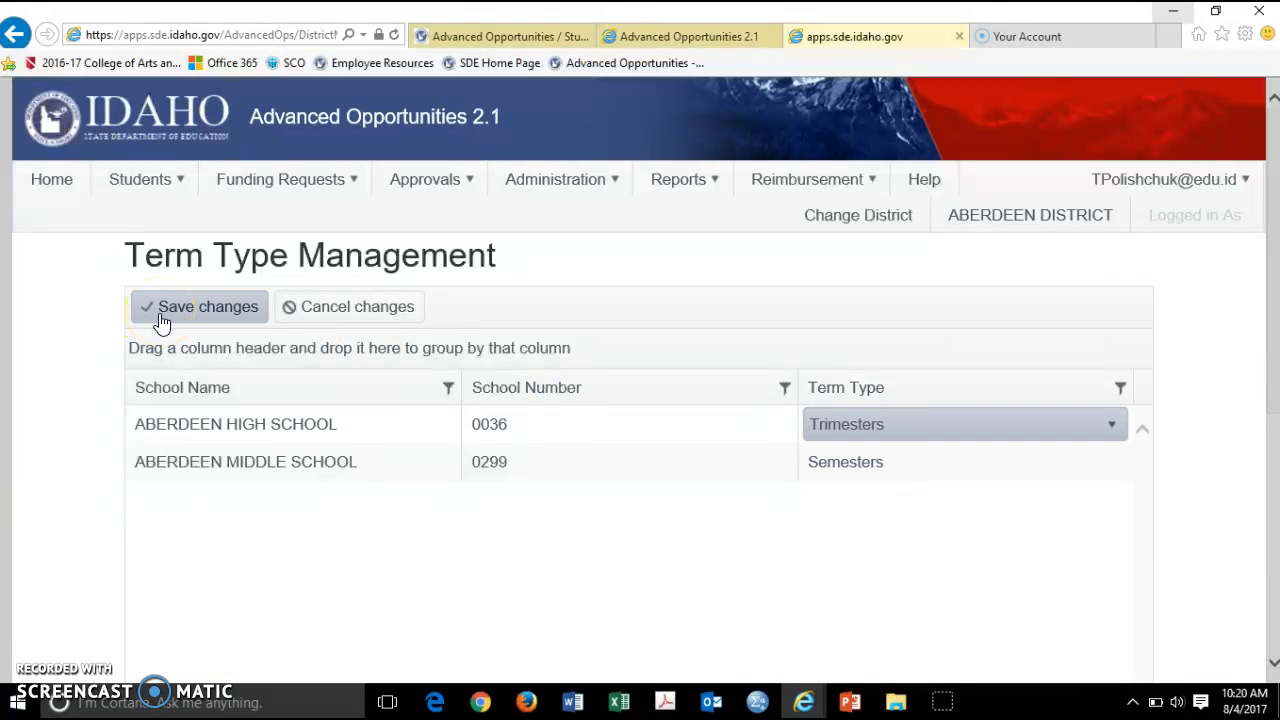
left_click(193, 321)
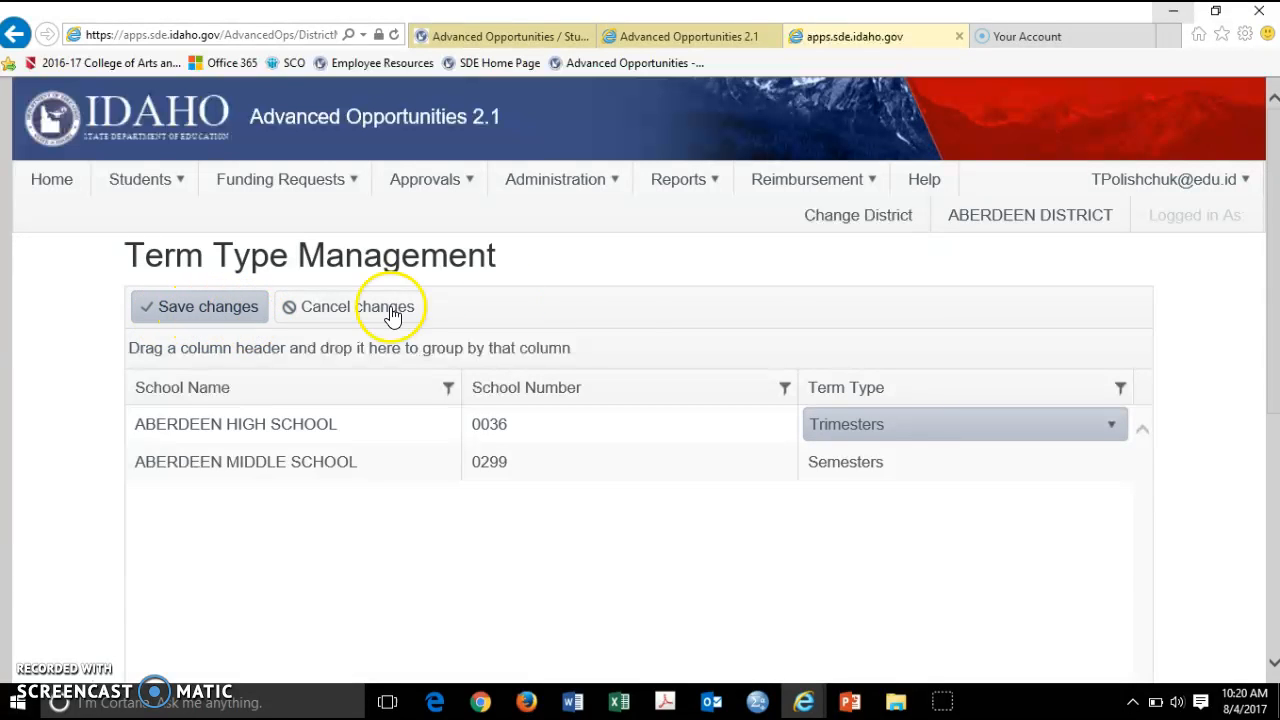
left_click(673, 204)
left_click(600, 190)
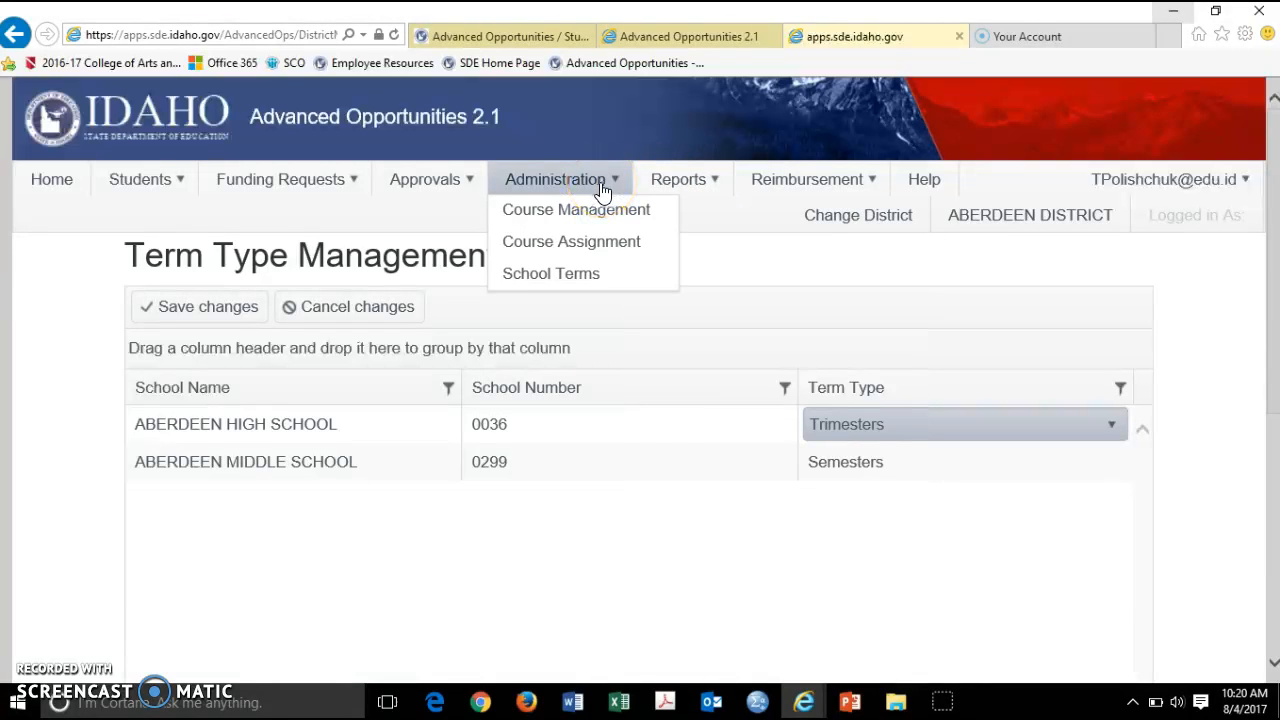
Start a new Course Application form from Funding Requests
left_click(578, 245)
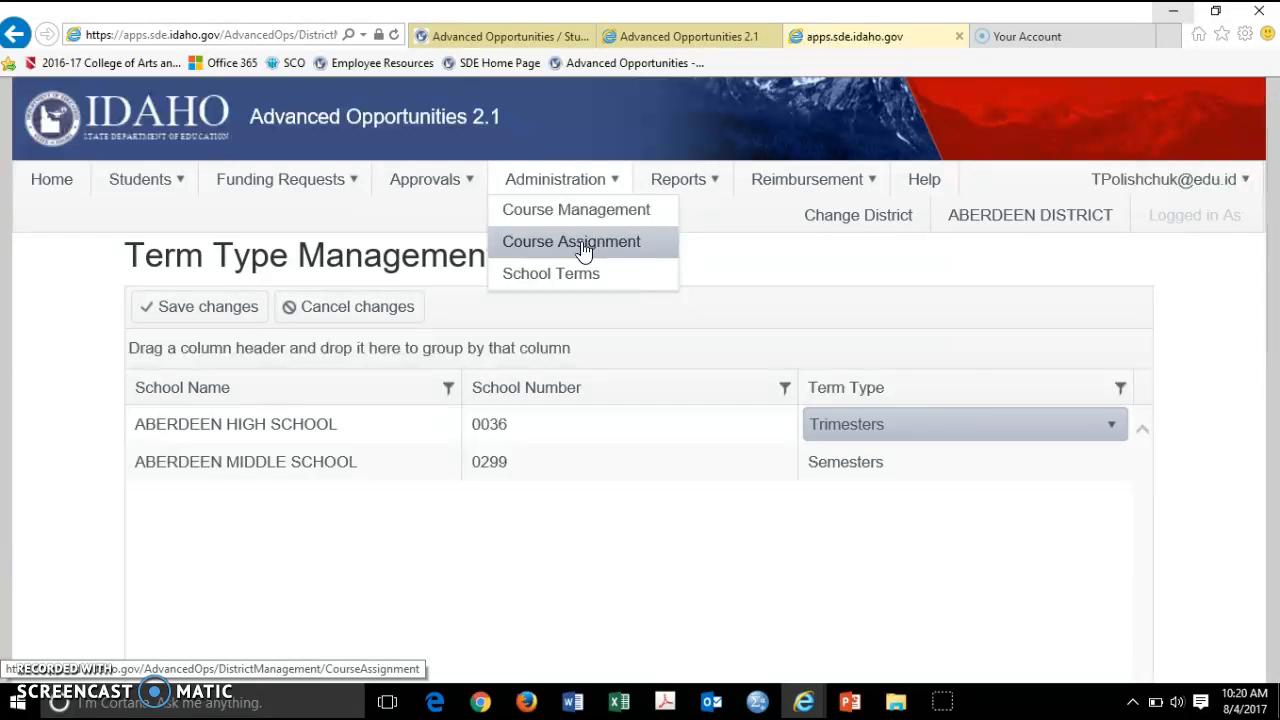
left_click(347, 184)
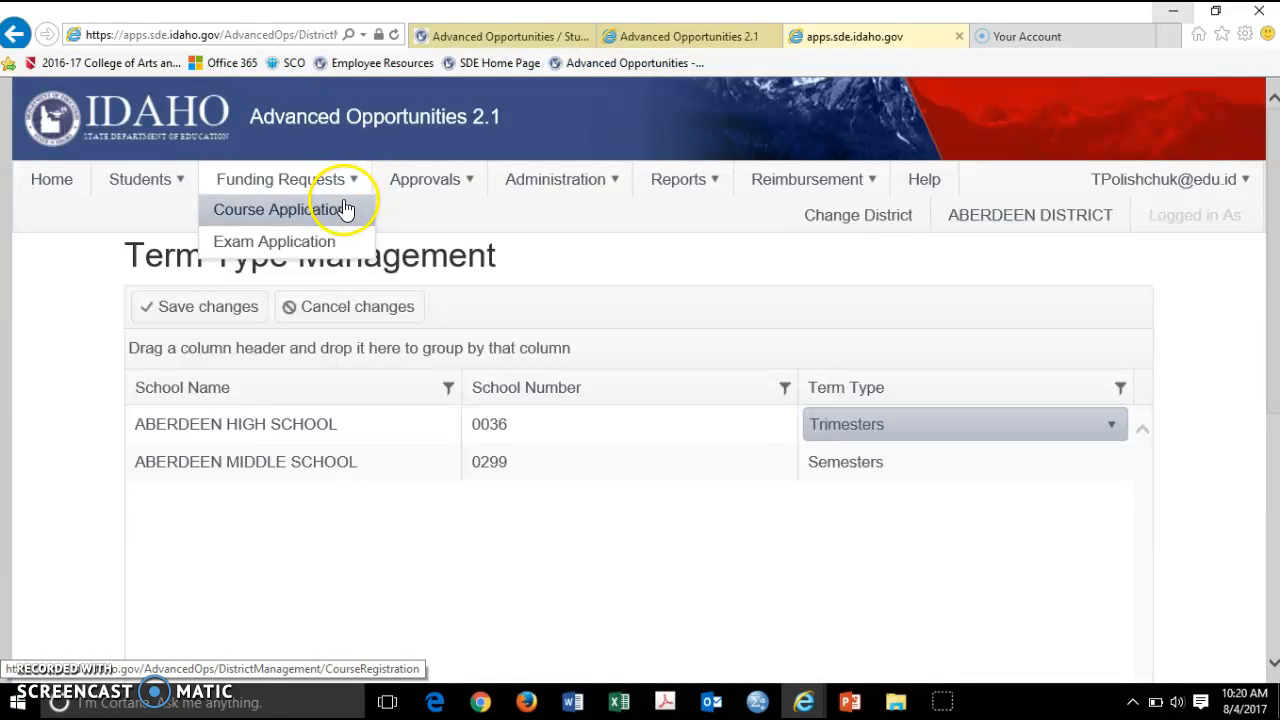
left_click(343, 209)
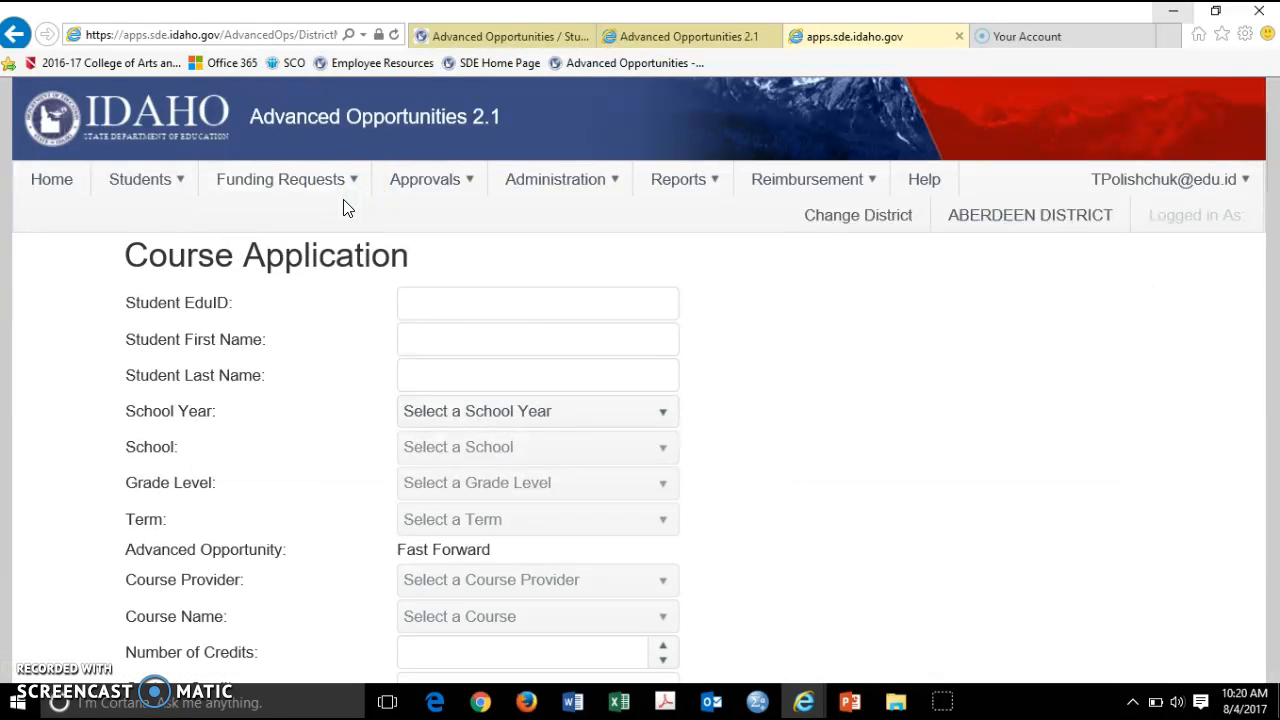
scroll(445, 315, "down", 1)
Set the application to 2017-2018, ABERDEEN HIGH SCHOOL, grade 11, Fall term
left_click(466, 322)
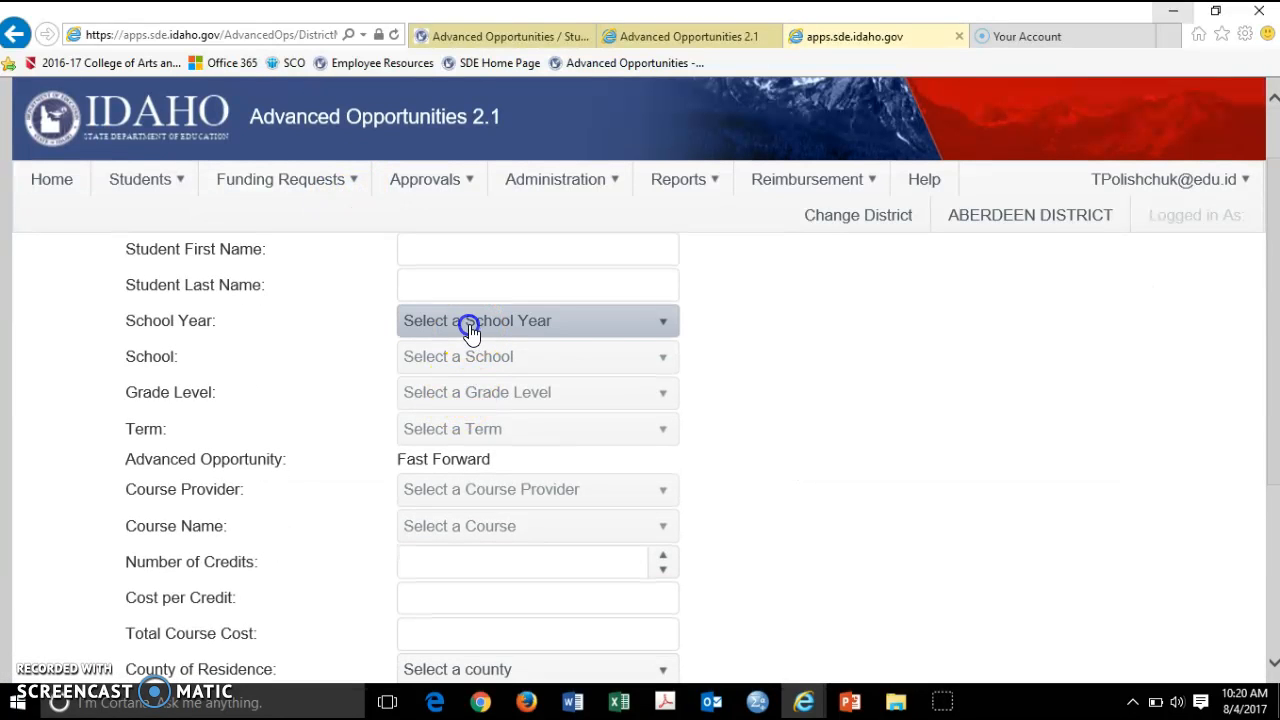
left_click(484, 387)
left_click(486, 360)
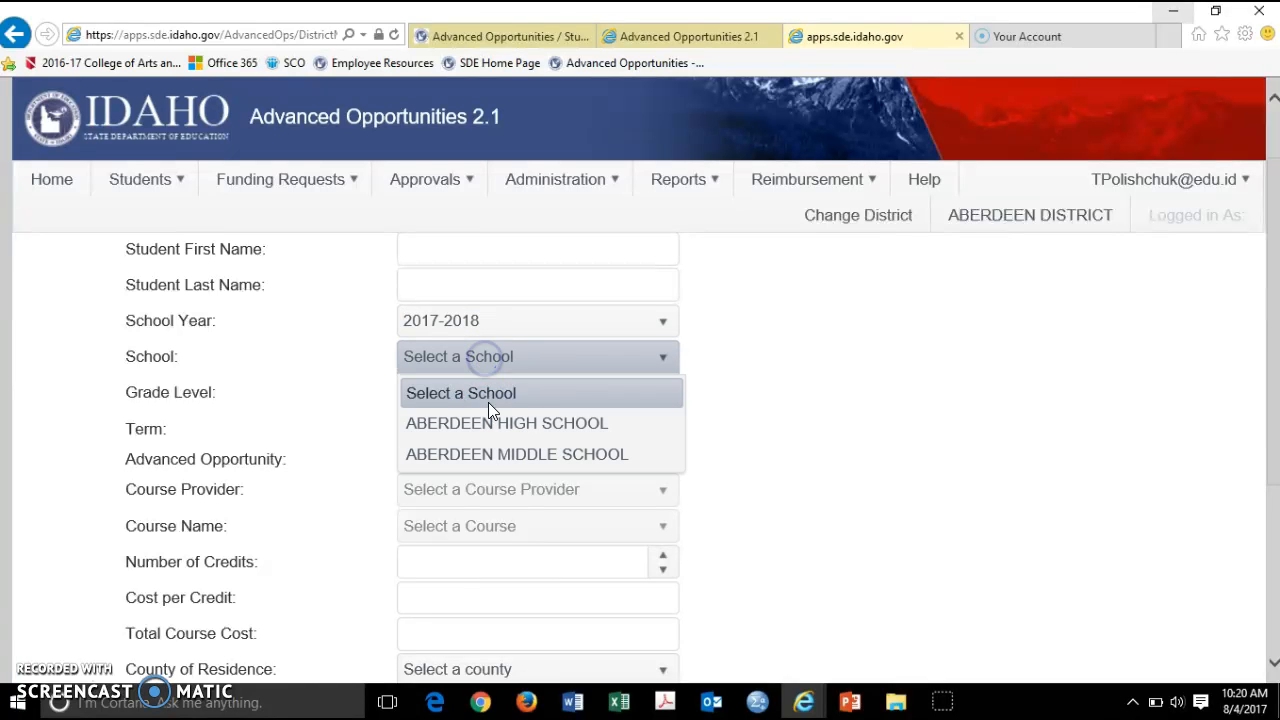
left_click(491, 423)
left_click(486, 391)
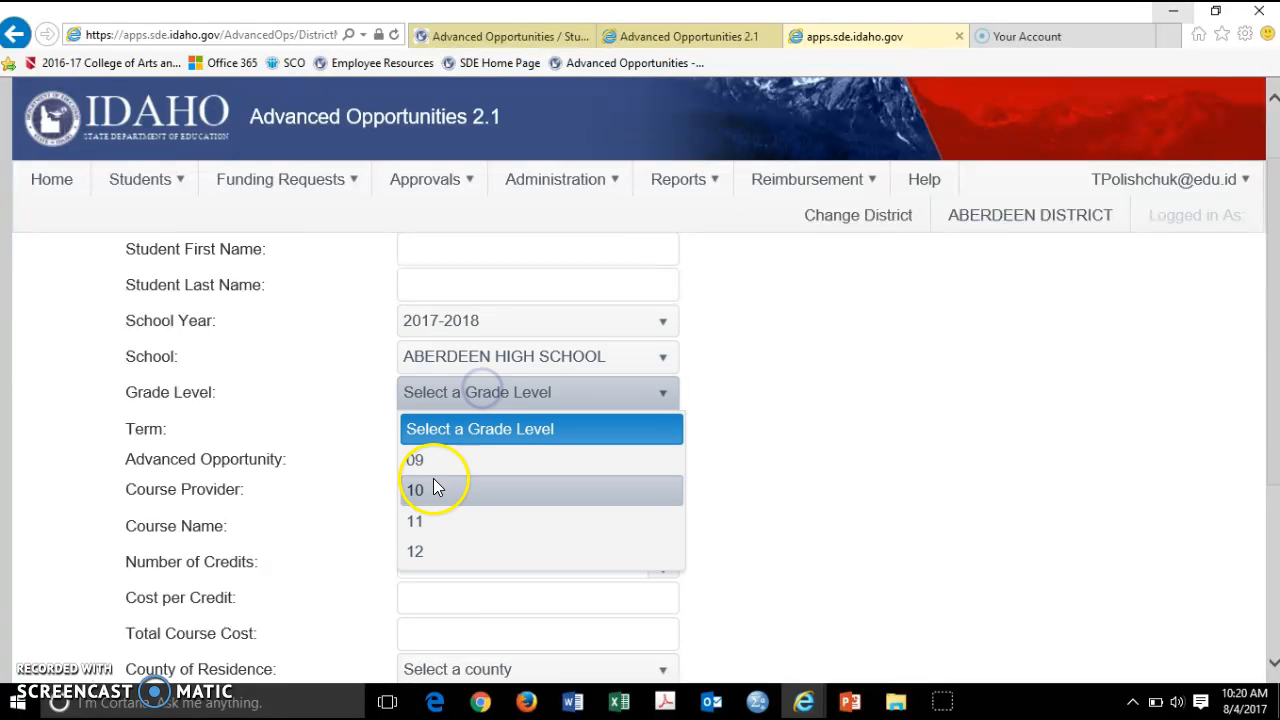
left_click(427, 515)
left_click(465, 430)
left_click(468, 494)
Choose Boise State University as provider and browse its offered courses
left_click(487, 492)
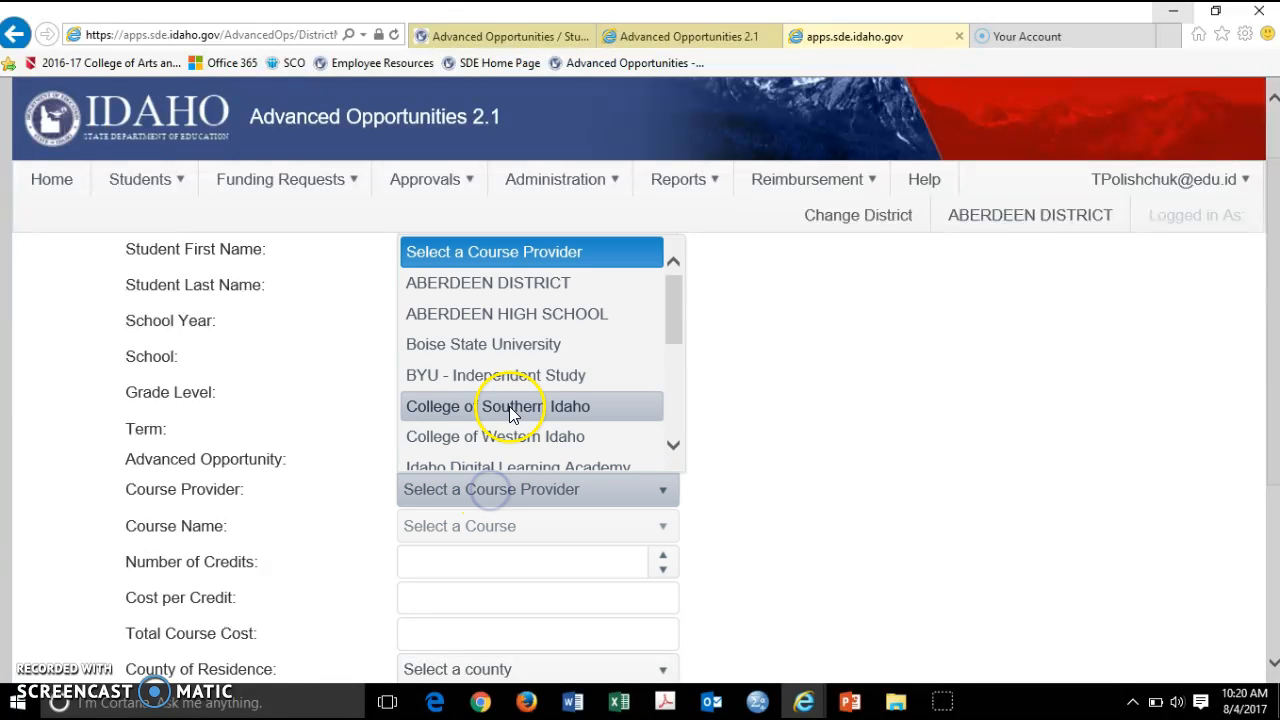
left_click(482, 352)
left_click(538, 528)
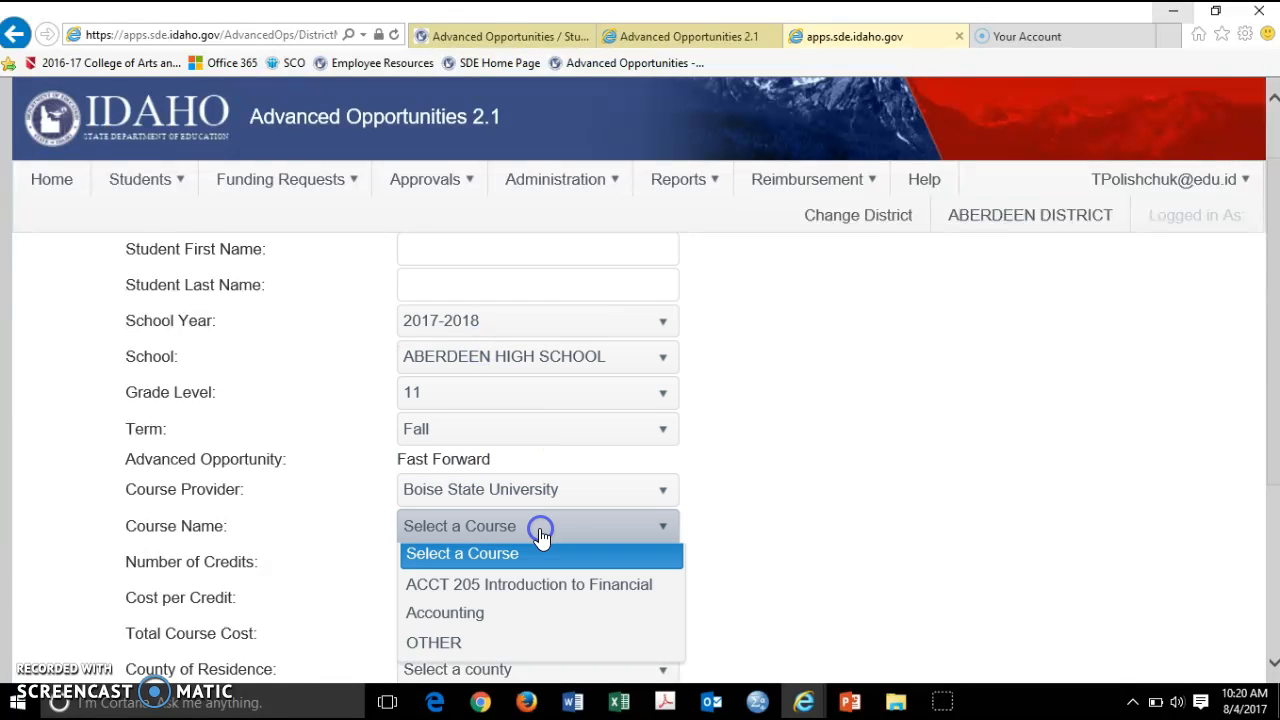
scroll(539, 528, "down", 1)
scroll(539, 528, "down", 1)
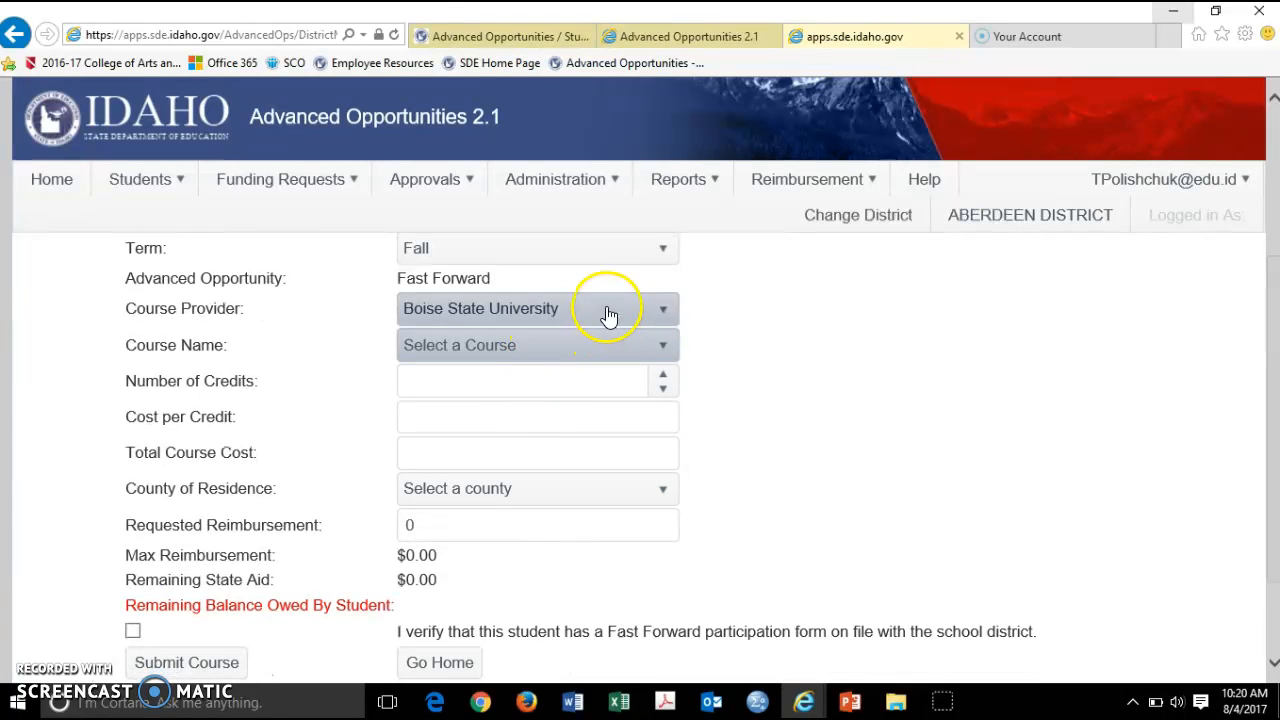
scroll(612, 360, "up", 1)
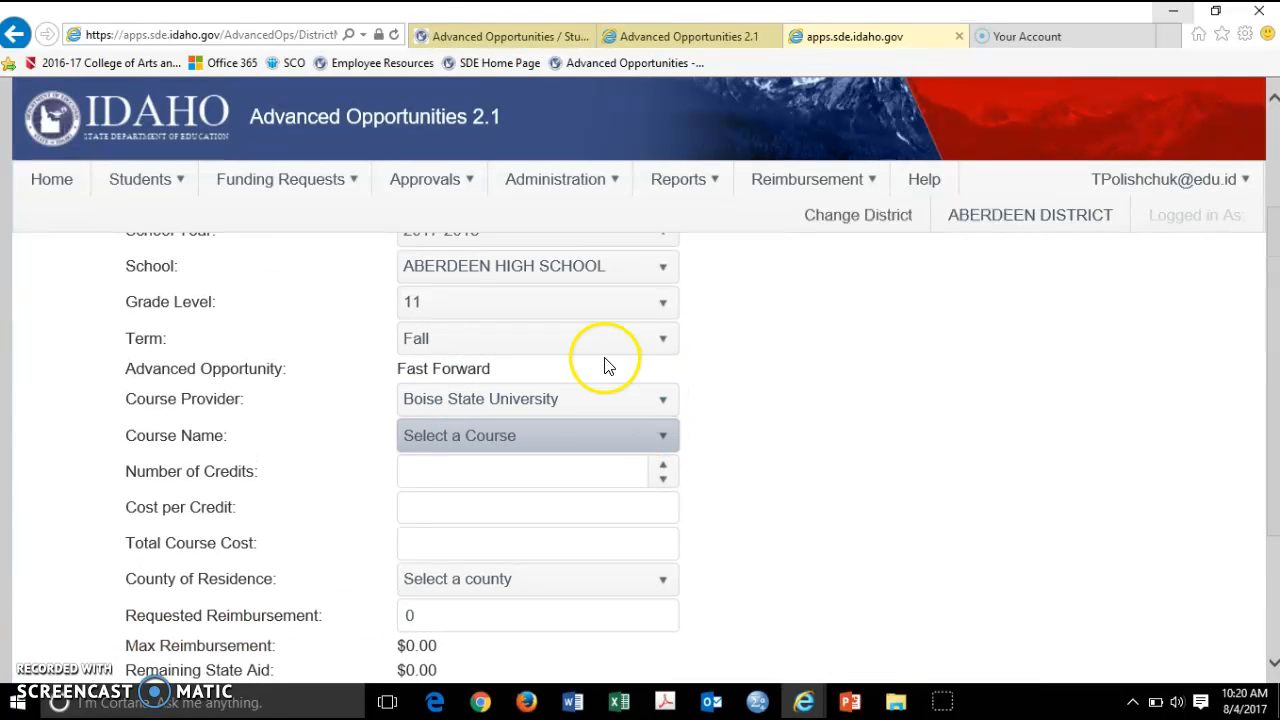
Switch the provider to College of Southern Idaho and view its course list
left_click(612, 402)
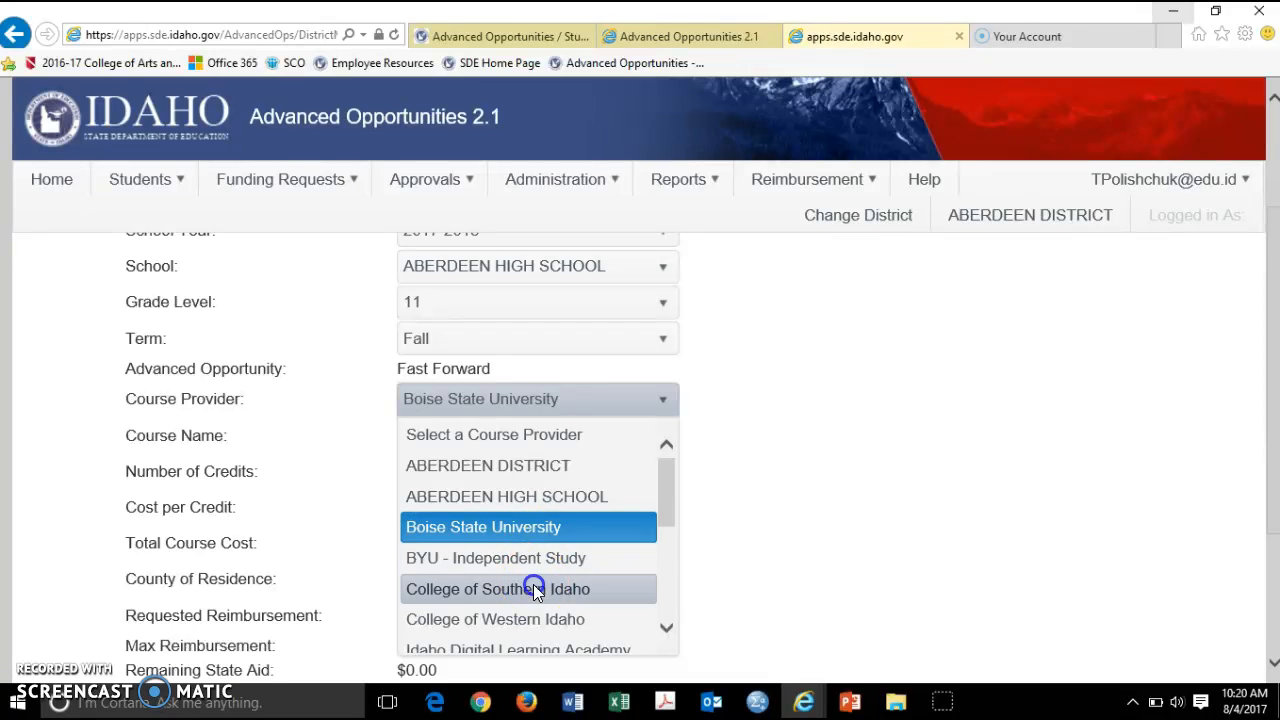
left_click(533, 585)
left_click(590, 440)
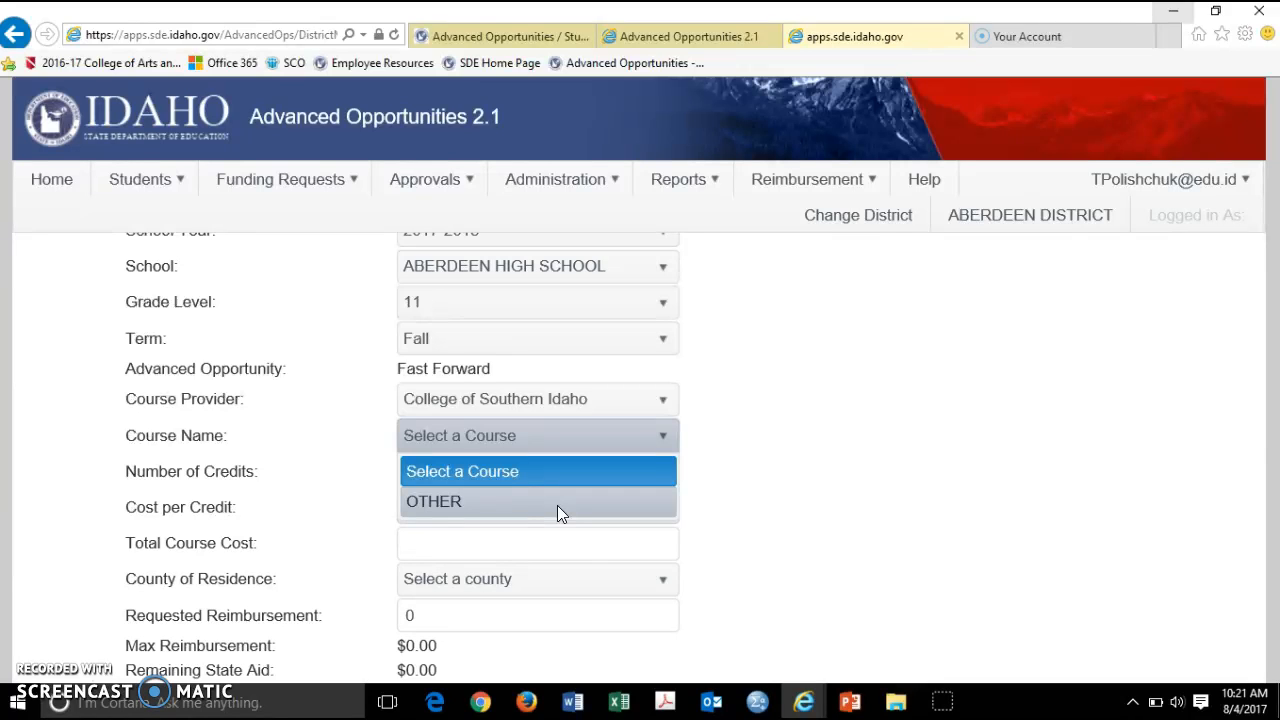
left_click(557, 505)
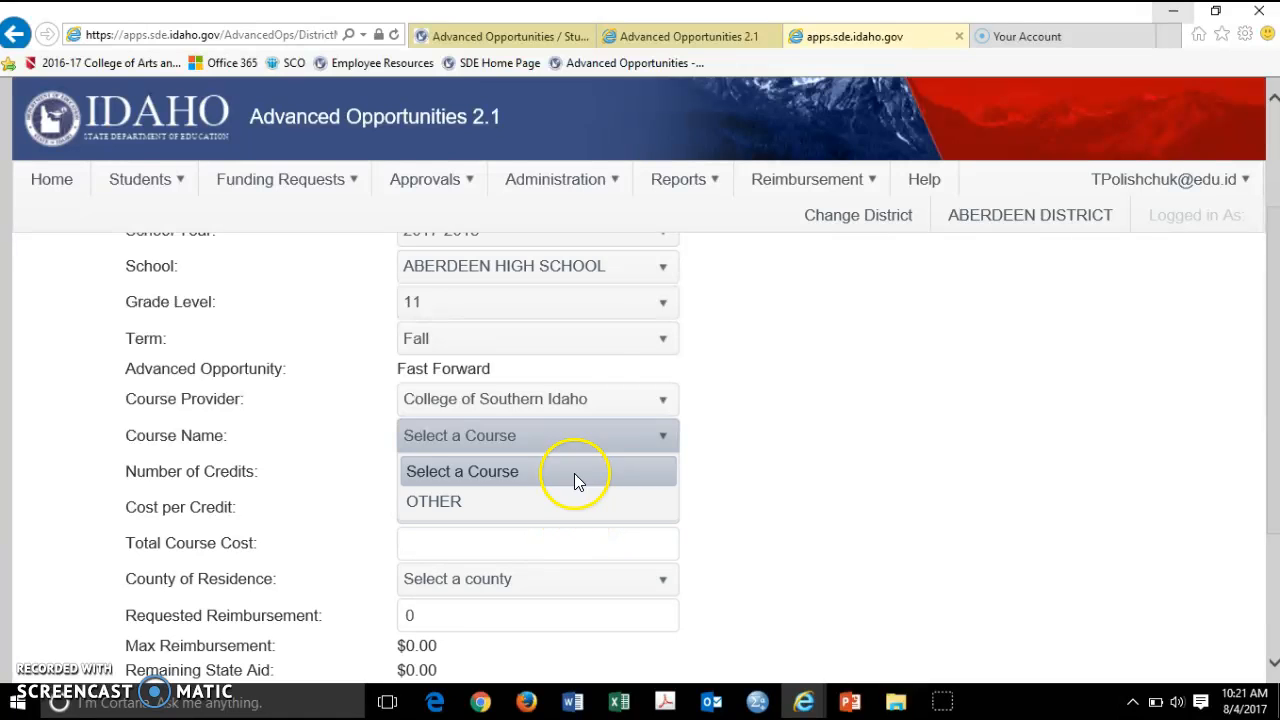
mouse_move(527, 190)
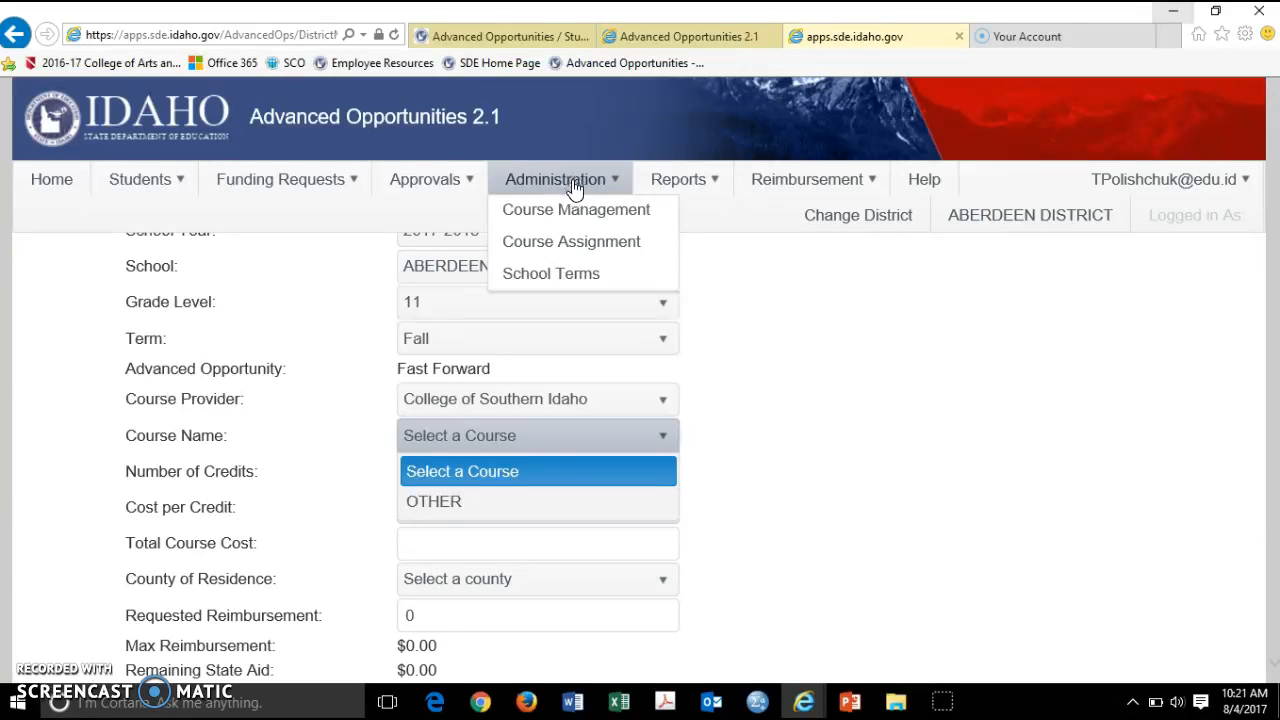
In Course Assignment, populate the grid for 2017-2018, ABERDEEN HIGH SCHOOL, College of Southern Idaho
left_click(579, 246)
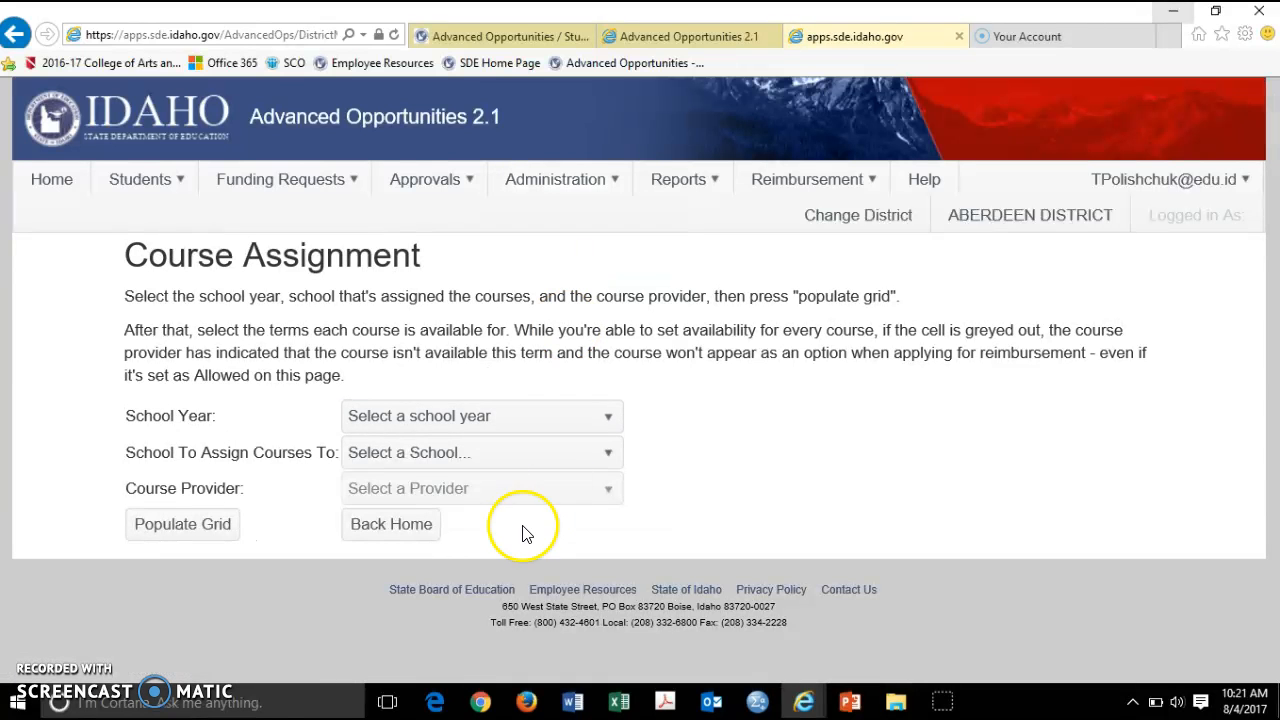
left_click(491, 415)
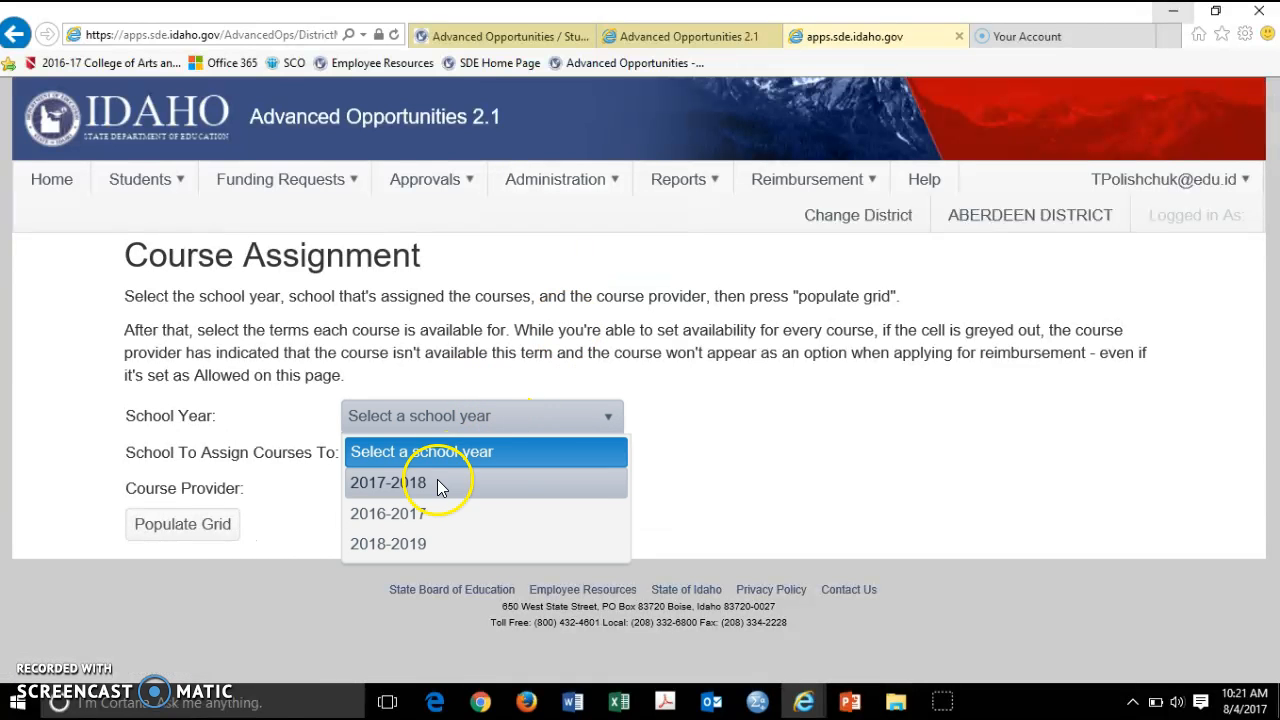
left_click(437, 483)
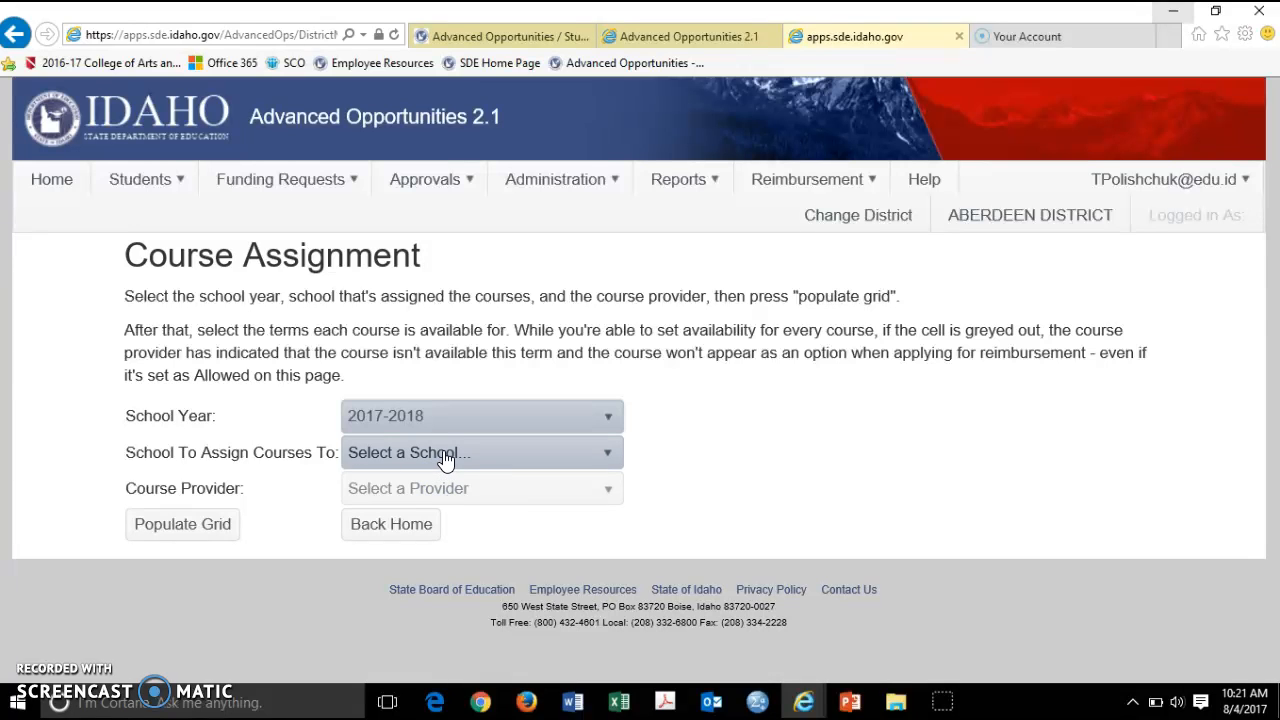
left_click(446, 456)
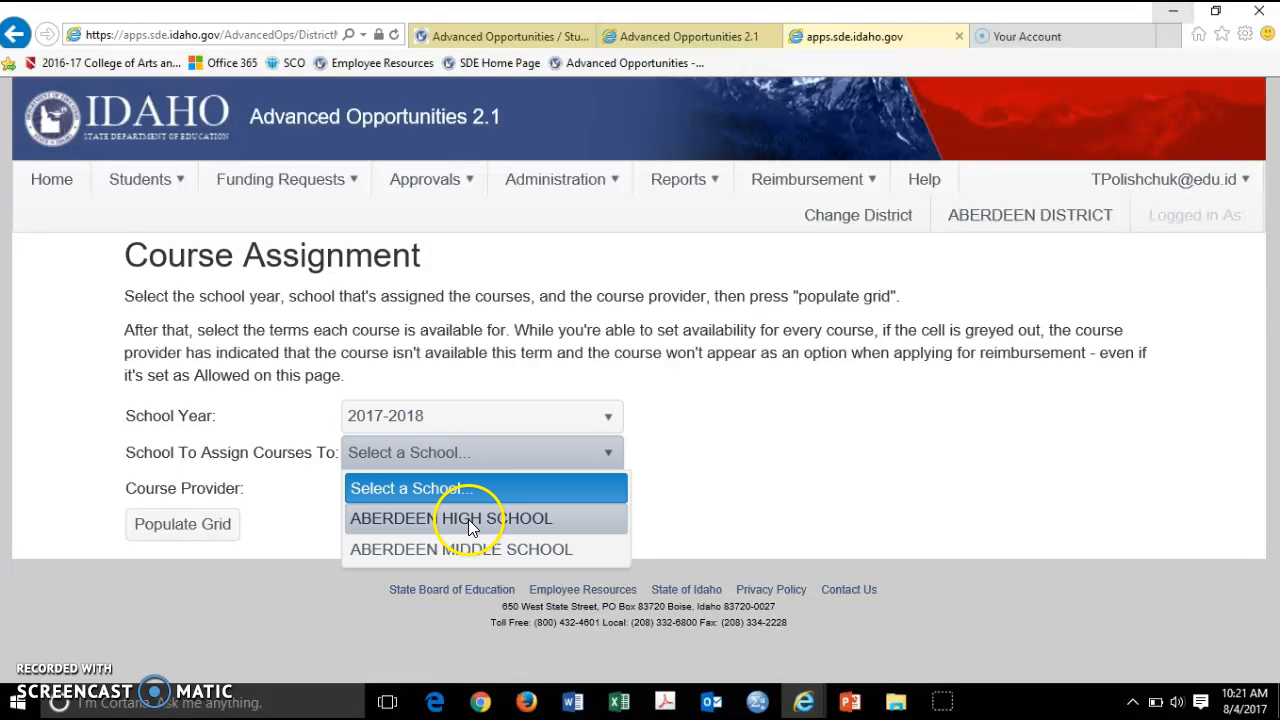
left_click(469, 519)
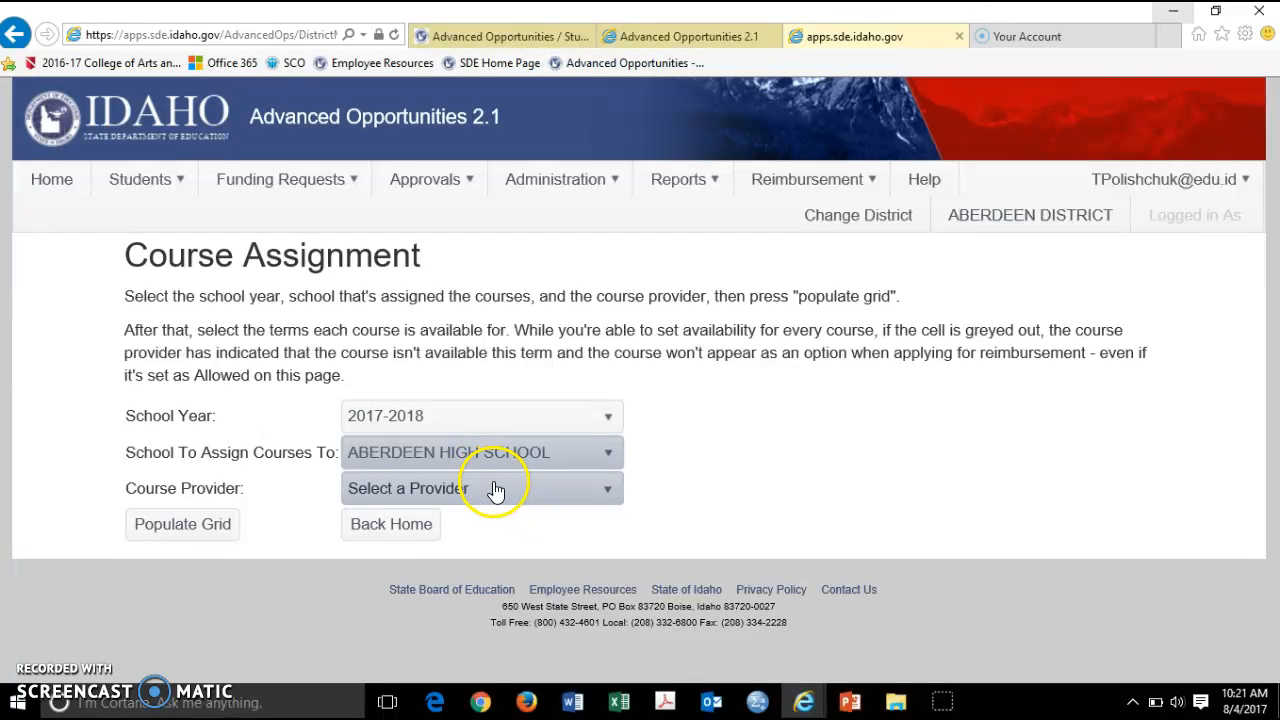
left_click(492, 488)
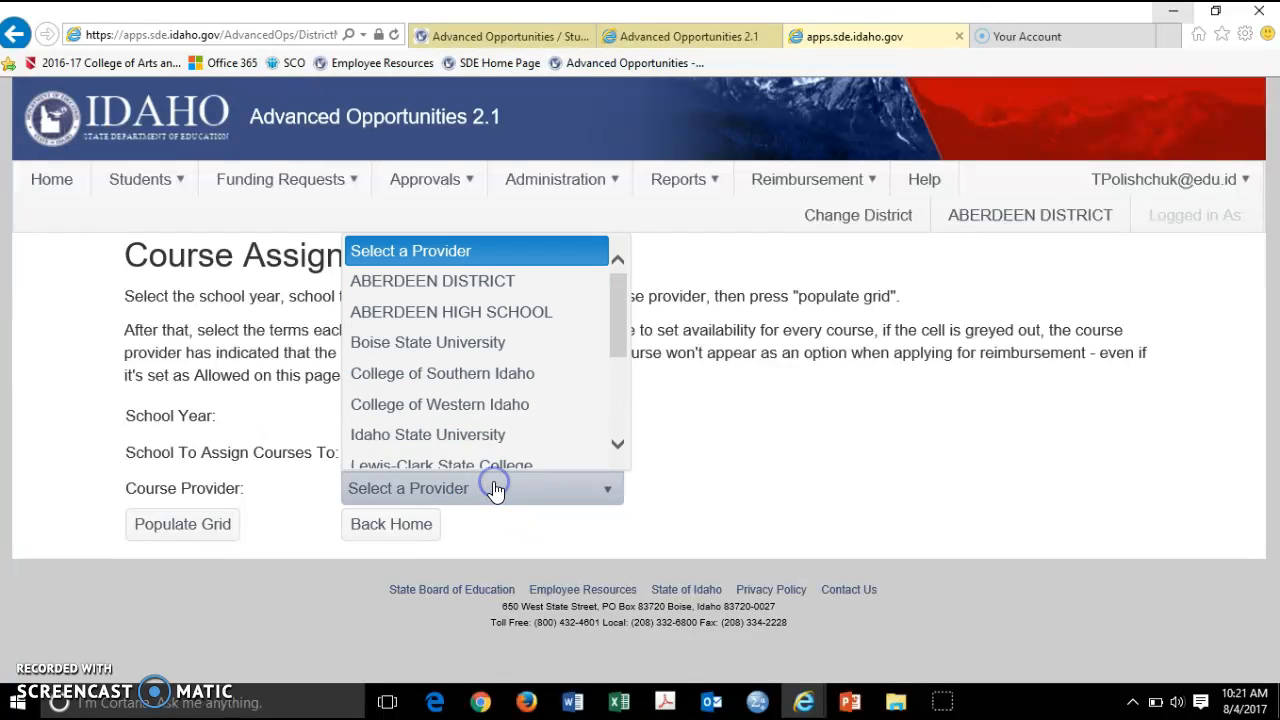
left_click(481, 375)
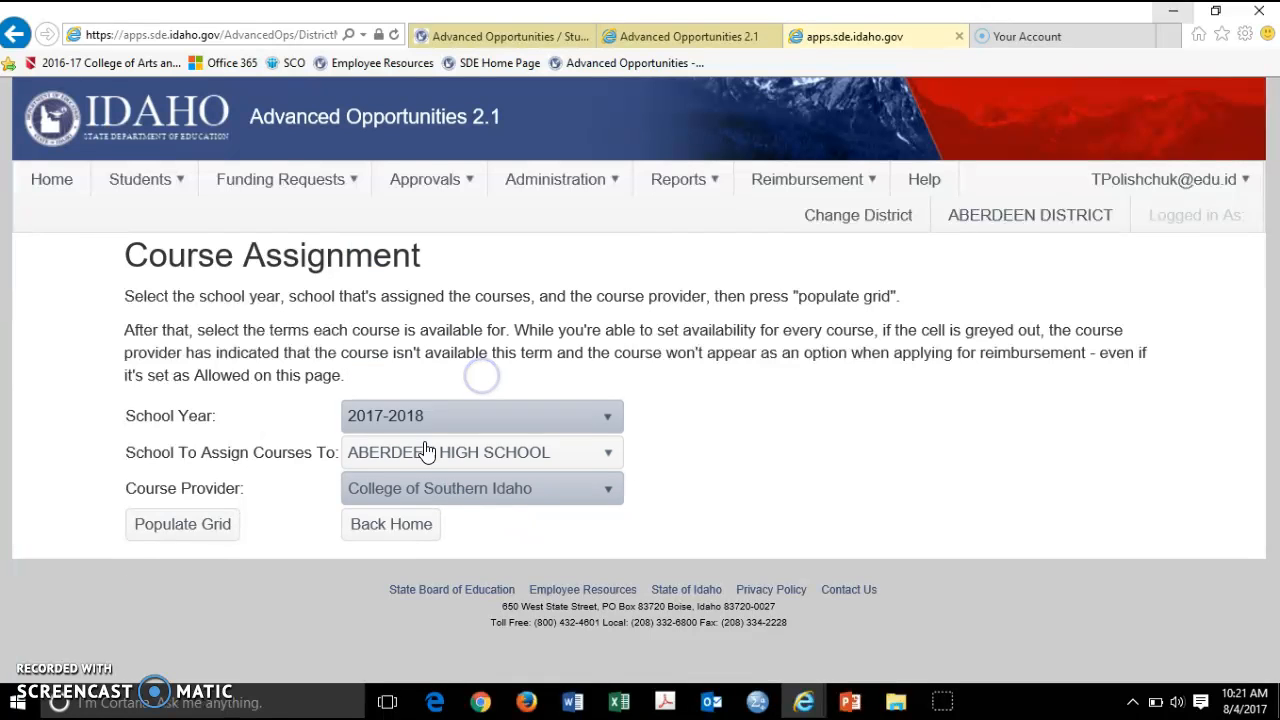
left_click(178, 526)
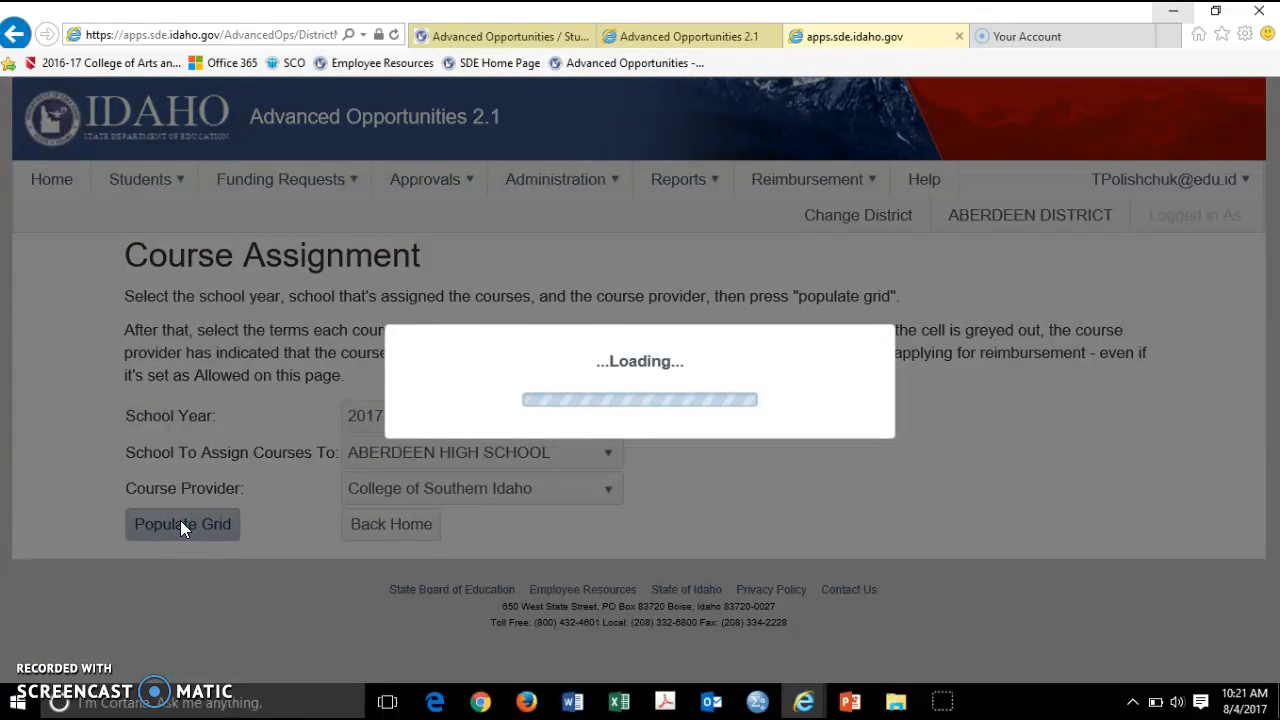
scroll(80, 507, "down", 5)
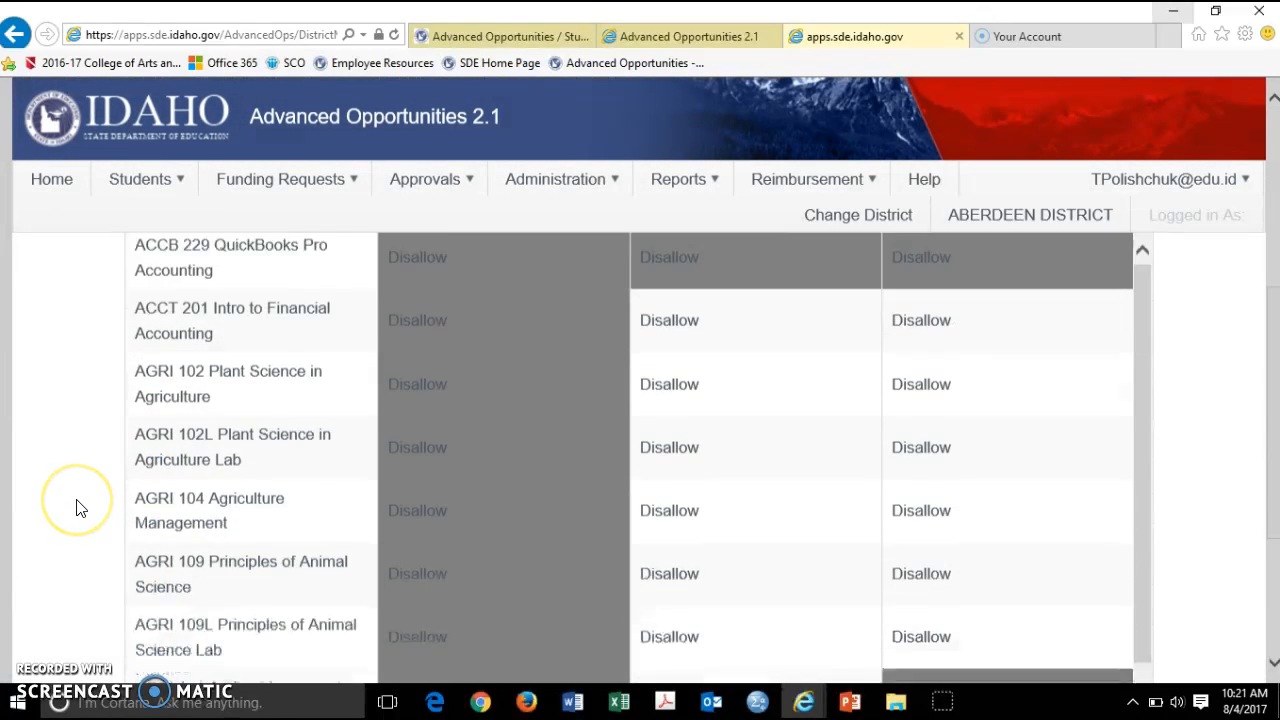
scroll(80, 507, "up", 3)
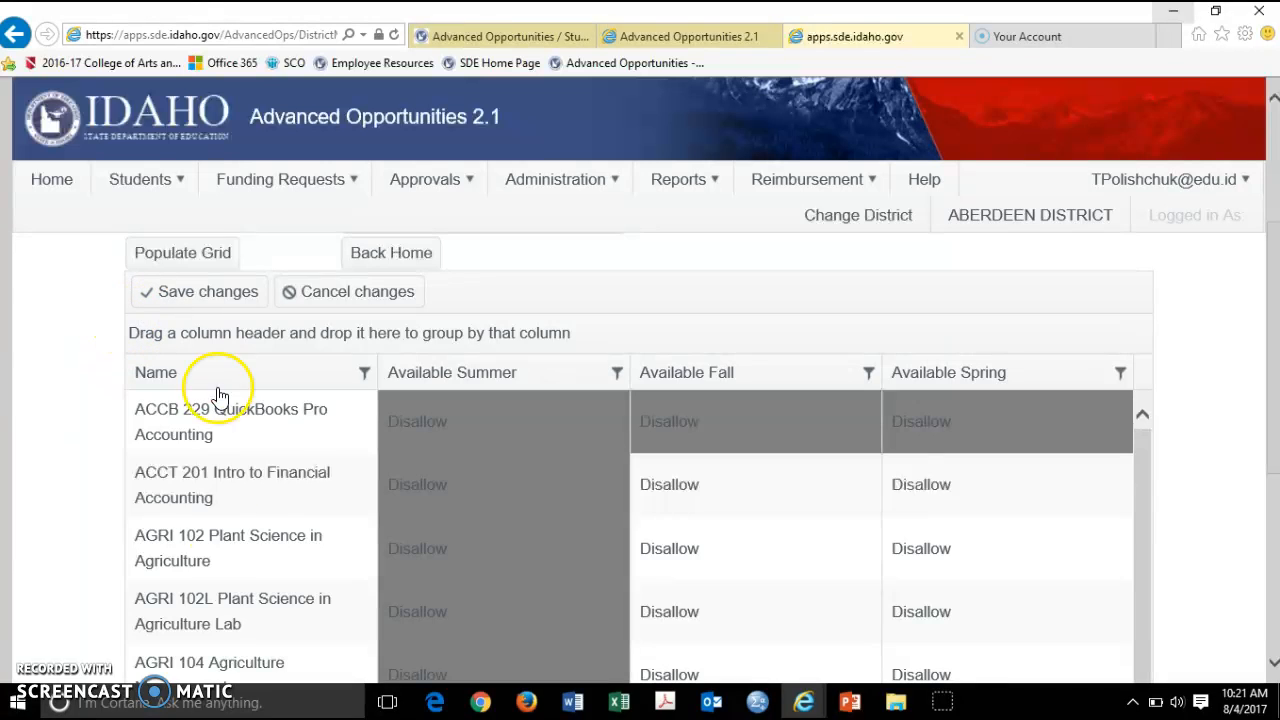
scroll(200, 535, "down", 1)
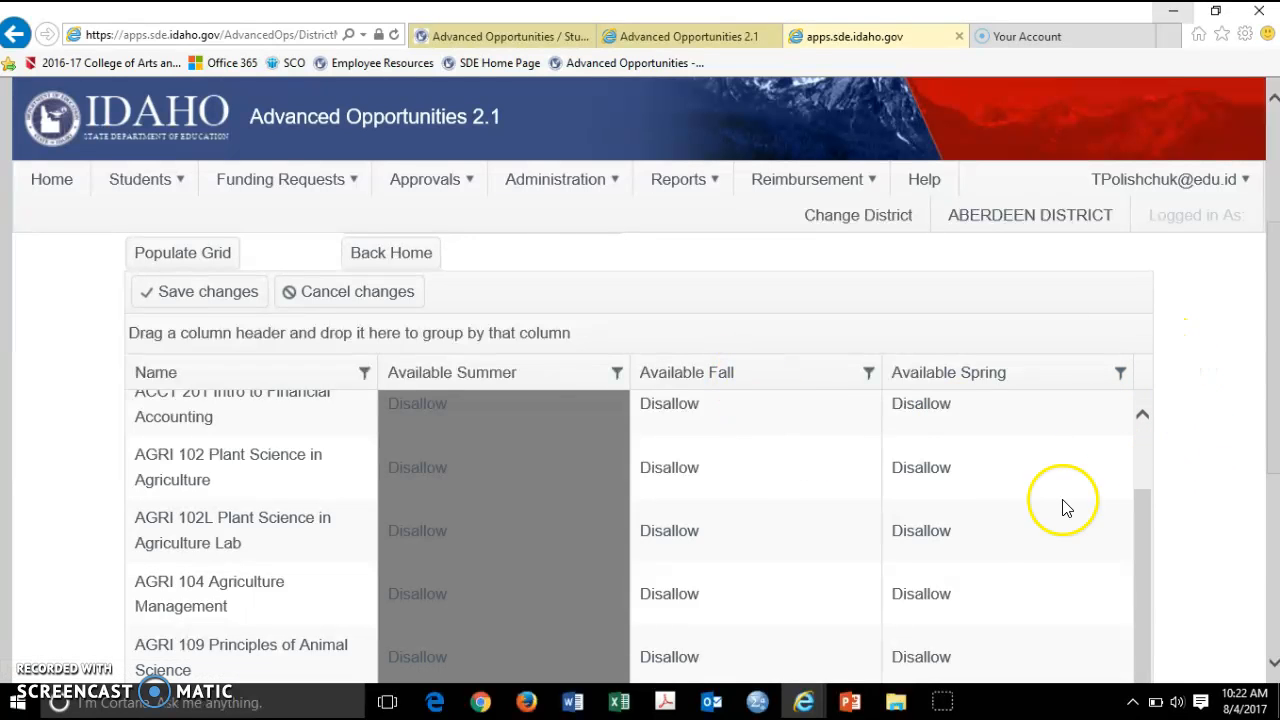
scroll(1268, 325, "down", 3)
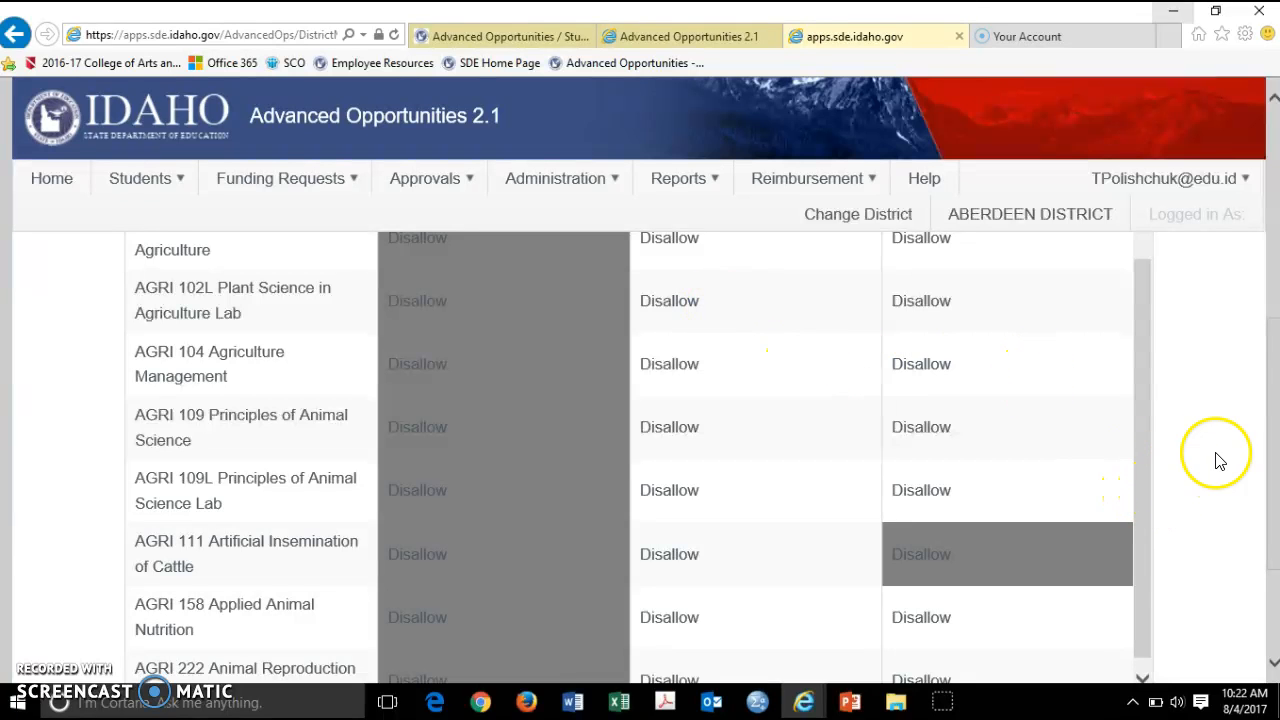
Filter the course Name column by 'eng' to show only English courses
left_click_drag(1274, 395, 1257, 286)
left_click(365, 403)
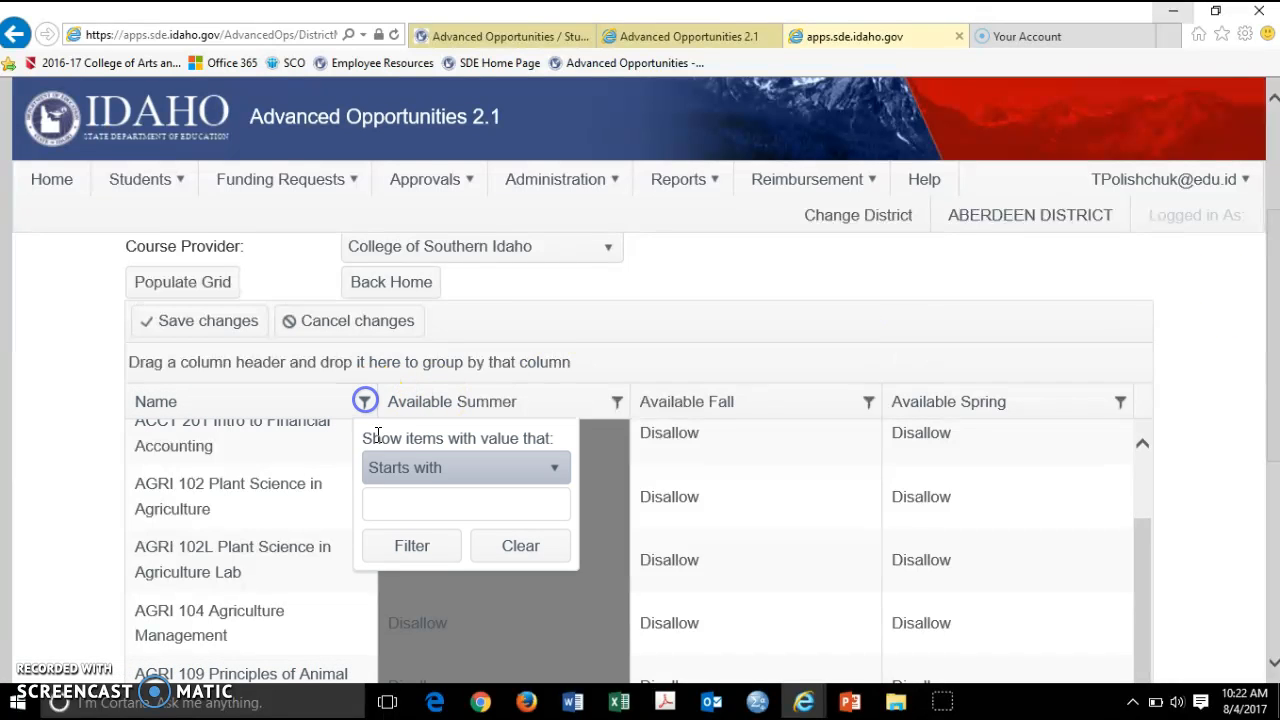
left_click(405, 504)
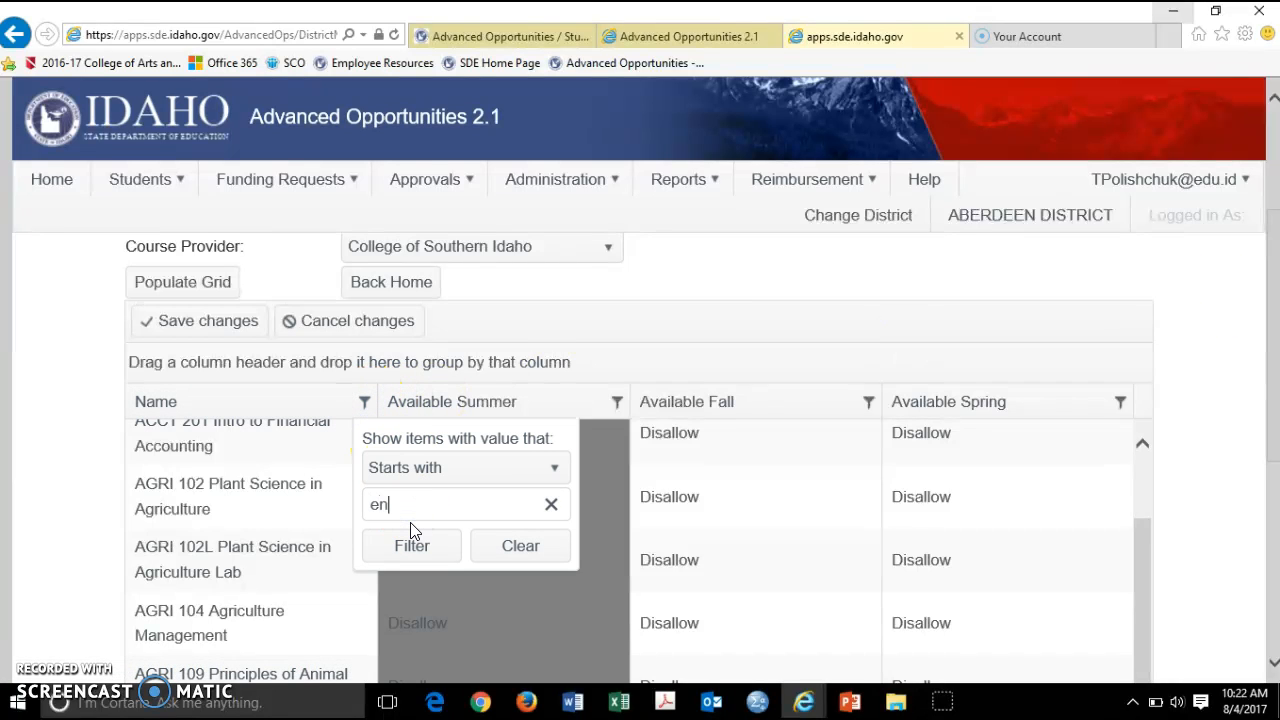
type("eng")
key("Return")
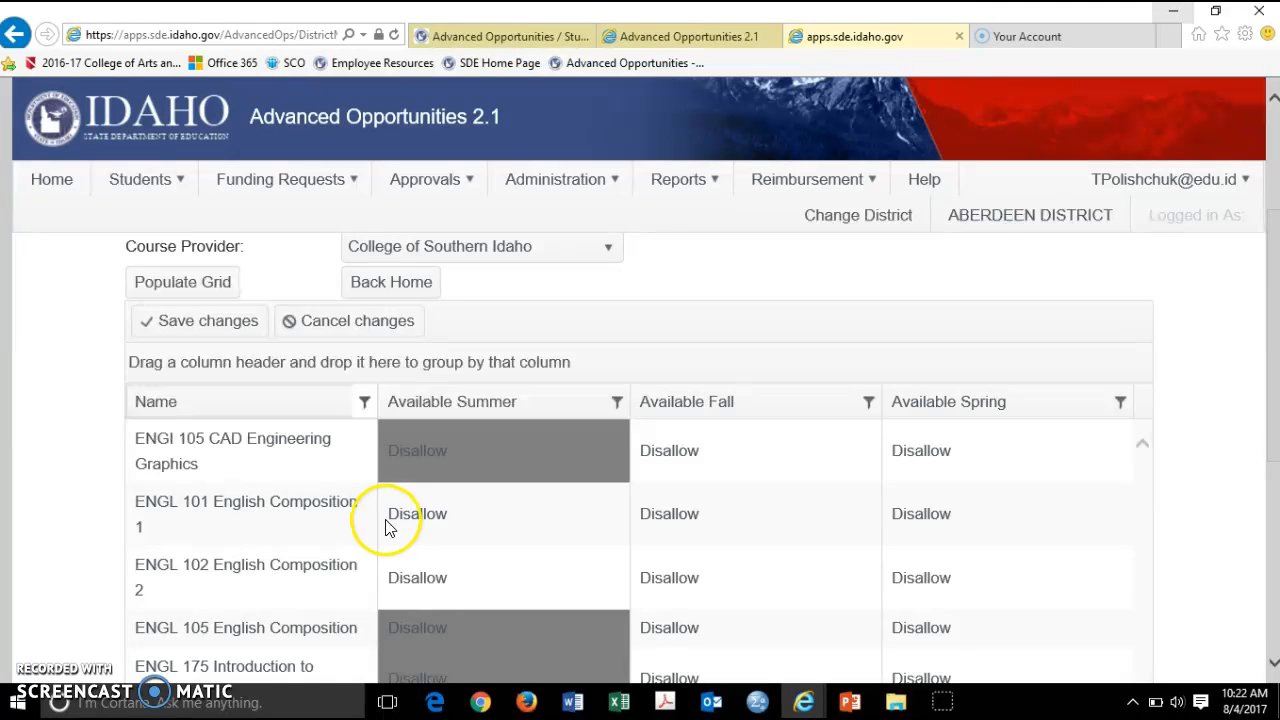
scroll(380, 522, "down", 2)
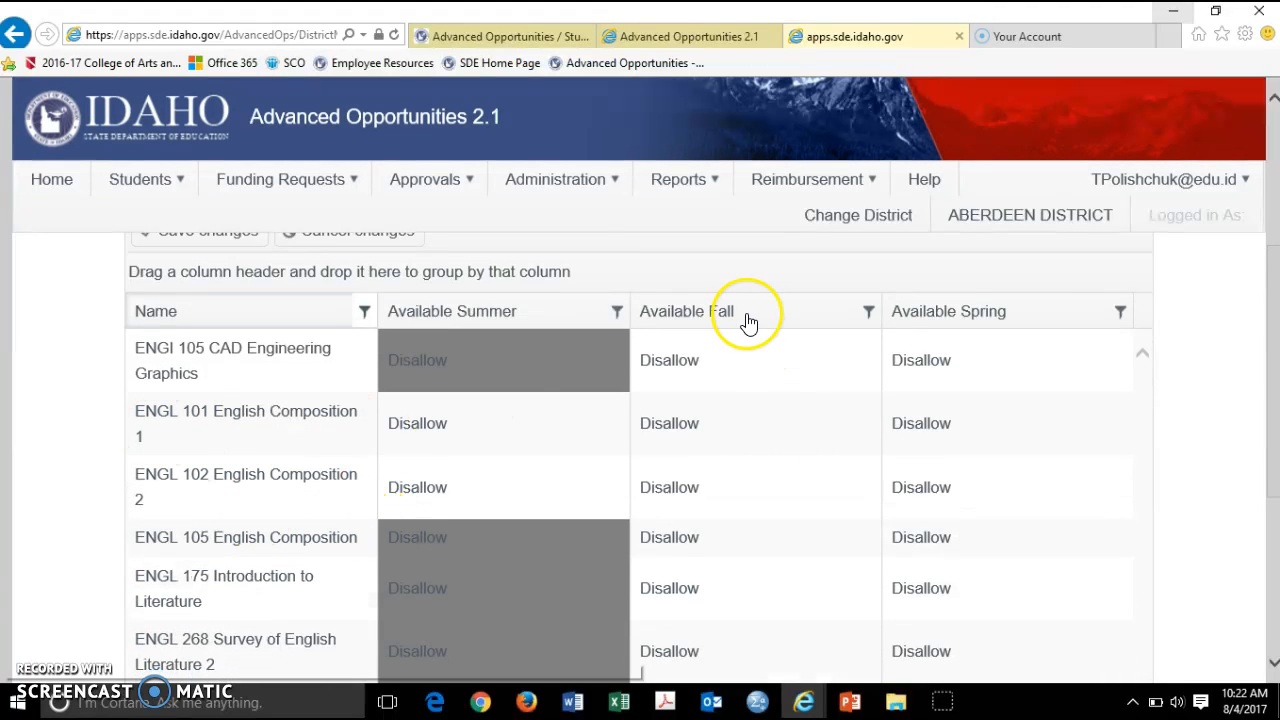
Set ENGL 101 to Allow for Fall and ENGL 102 to Allow for Spring
left_click(664, 423)
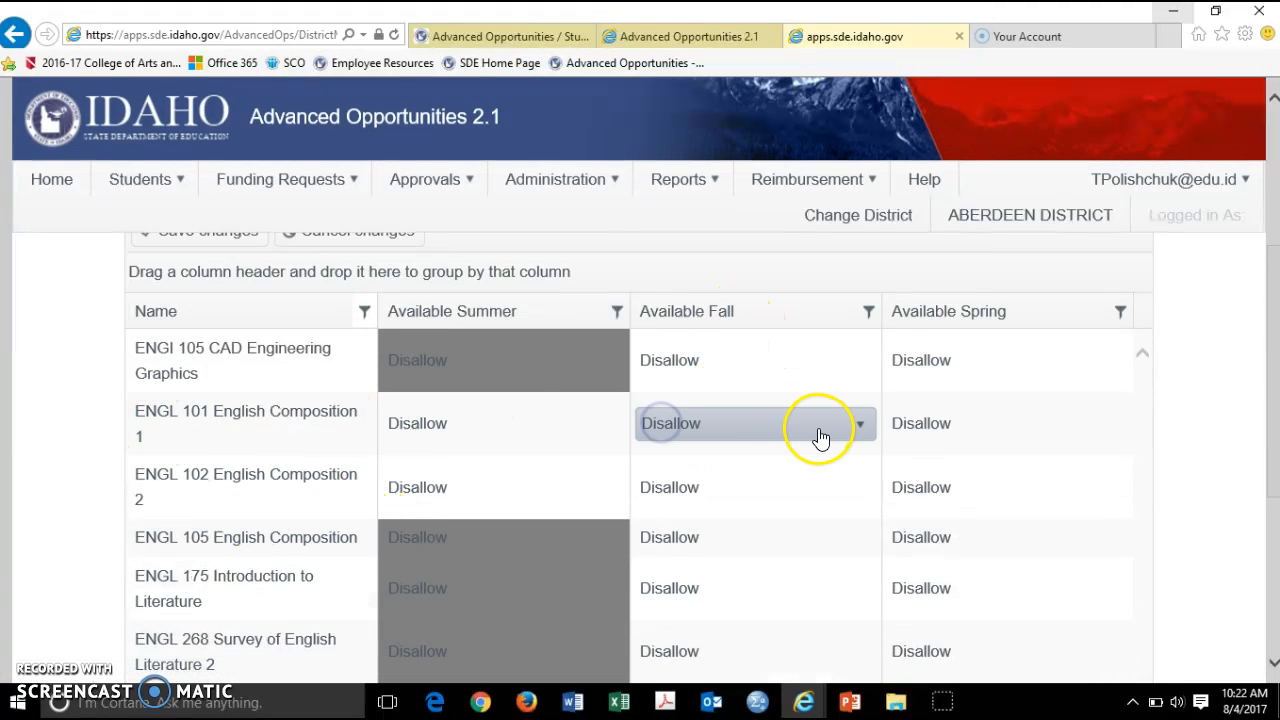
left_click(820, 435)
left_click(797, 489)
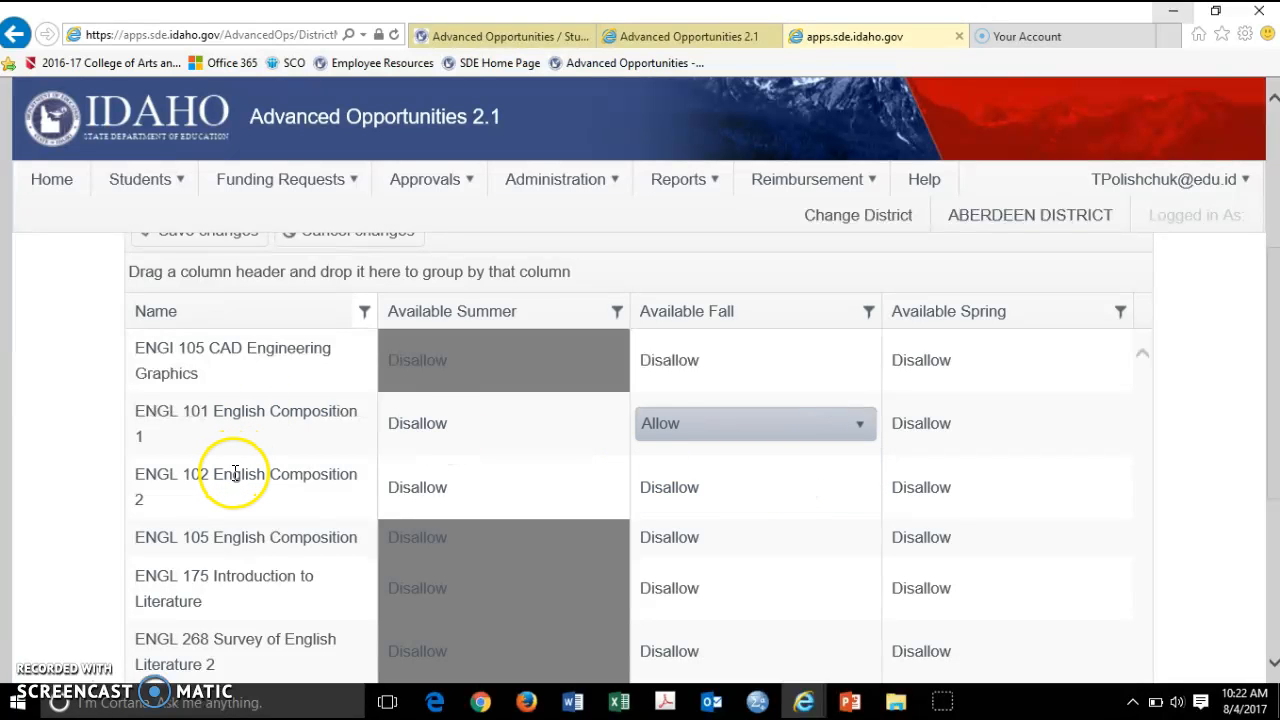
left_click(946, 486)
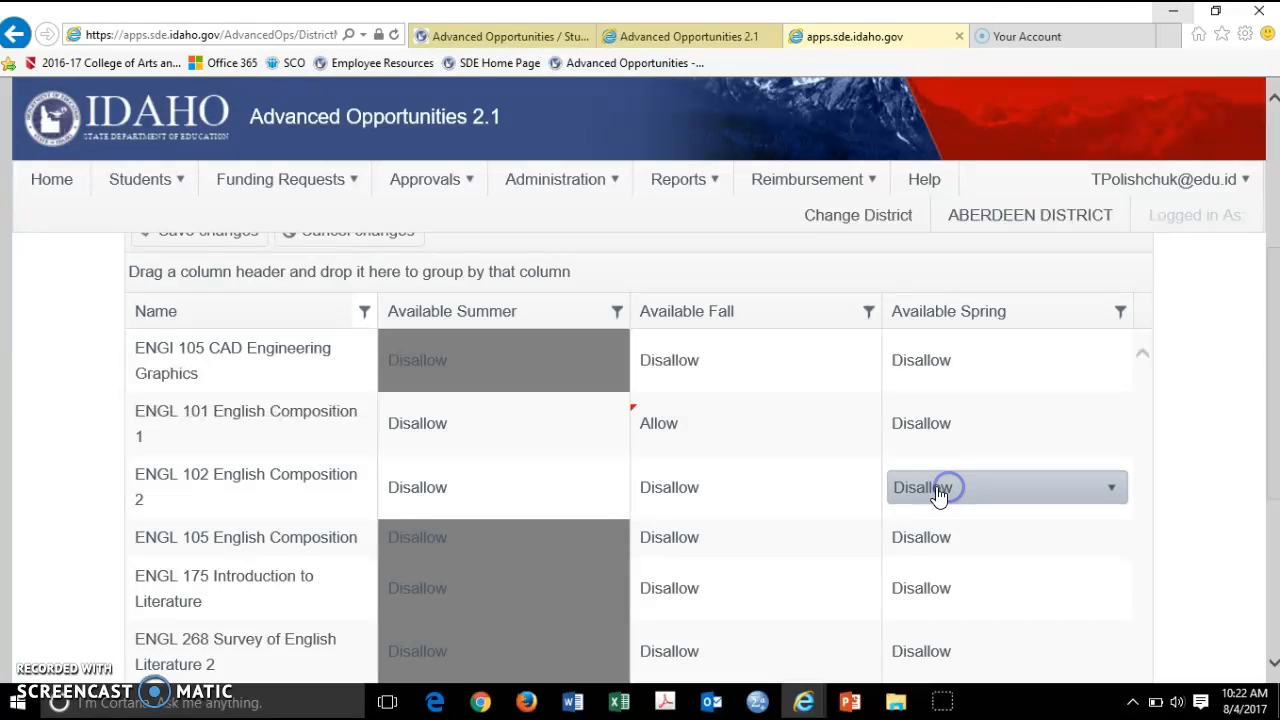
left_click(937, 490)
left_click(944, 553)
left_click(1220, 483)
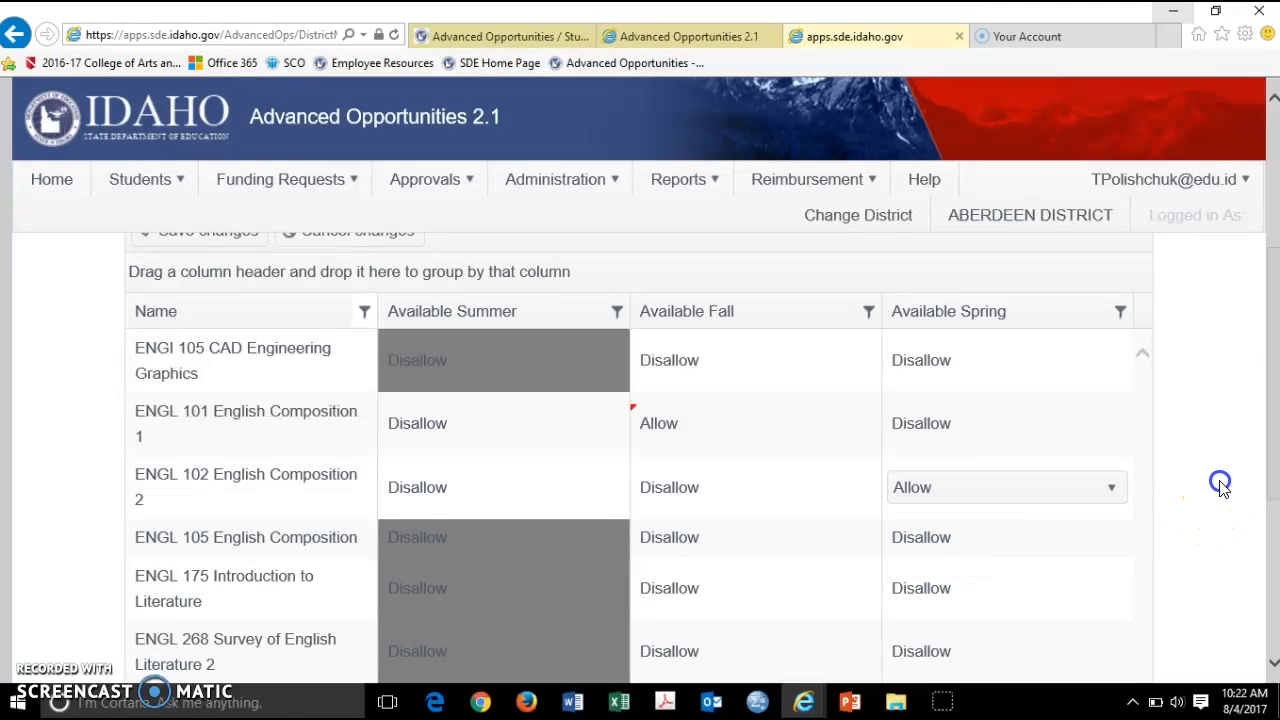
Save the course availability changes
scroll(1220, 483, "down", 1)
scroll(1220, 489, "down", 1)
scroll(1222, 490, "up", 3)
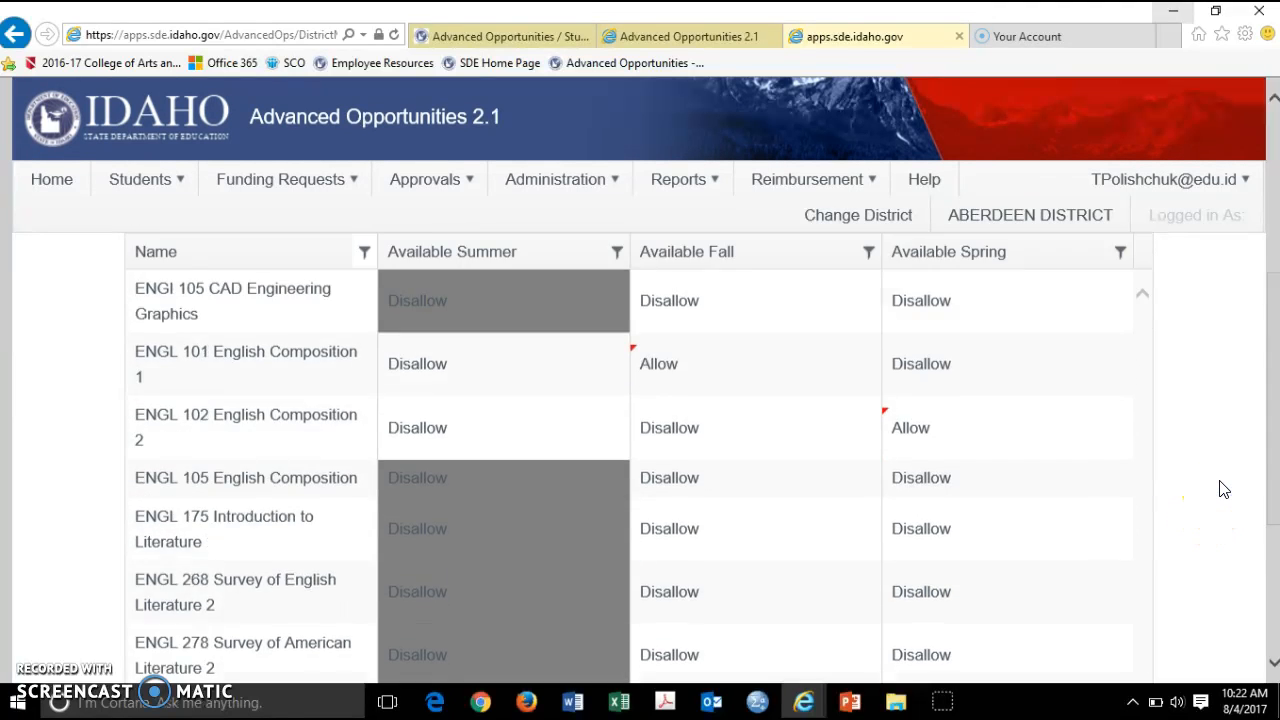
left_click(157, 323)
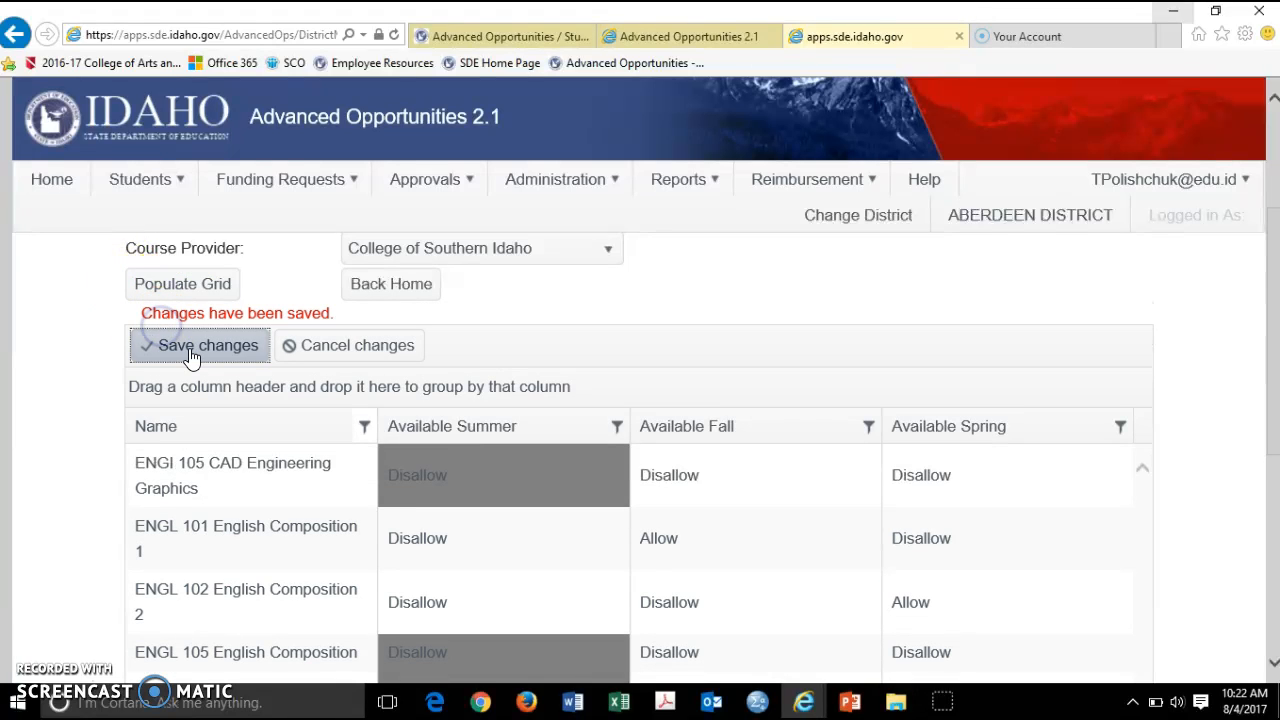
left_click(197, 358)
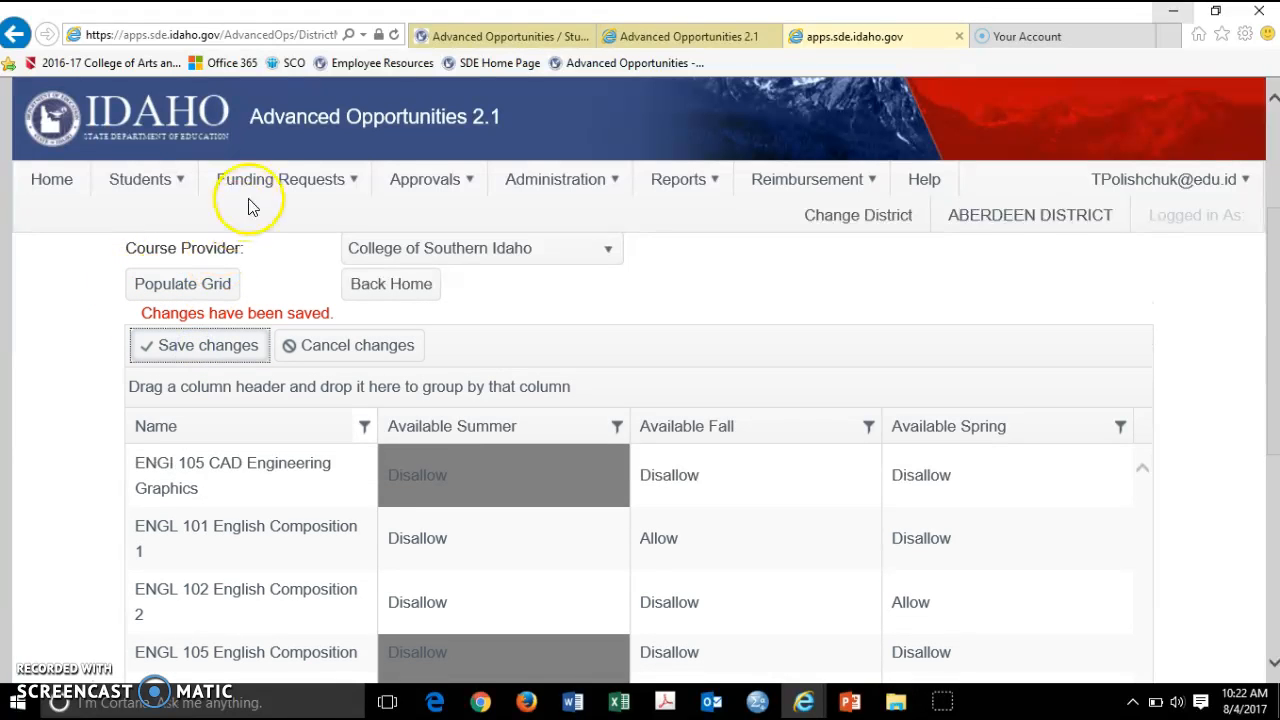
Start a new course application for 2017-2018, ABERDEEN HIGH SCHOOL, grade 10, Fall term
left_click(278, 186)
left_click(276, 211)
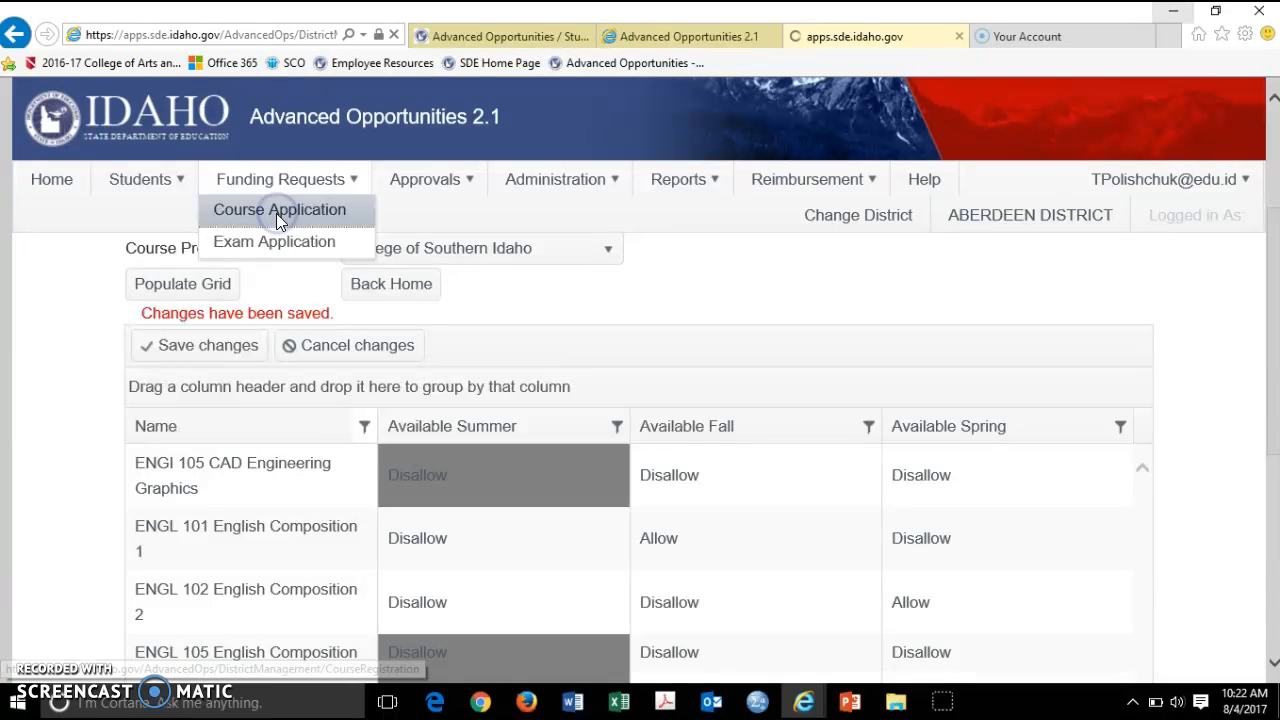
left_click(430, 410)
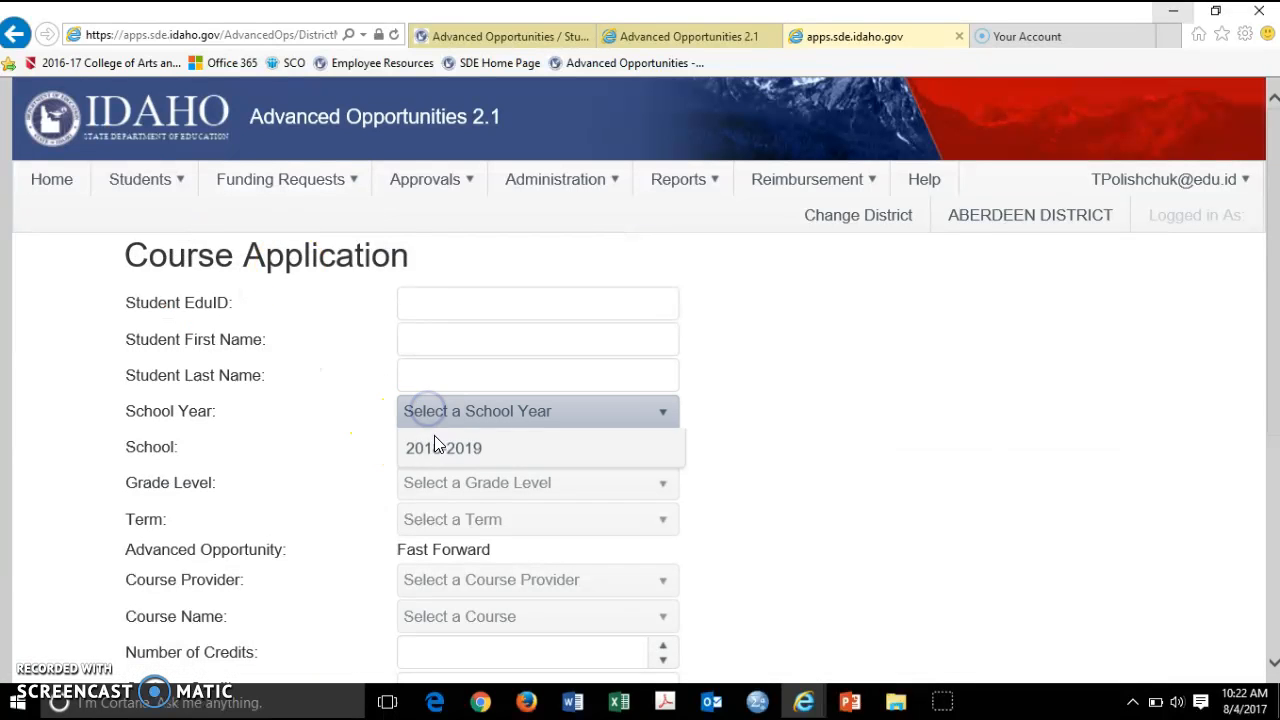
left_click(439, 477)
left_click(441, 444)
left_click(468, 514)
left_click(471, 485)
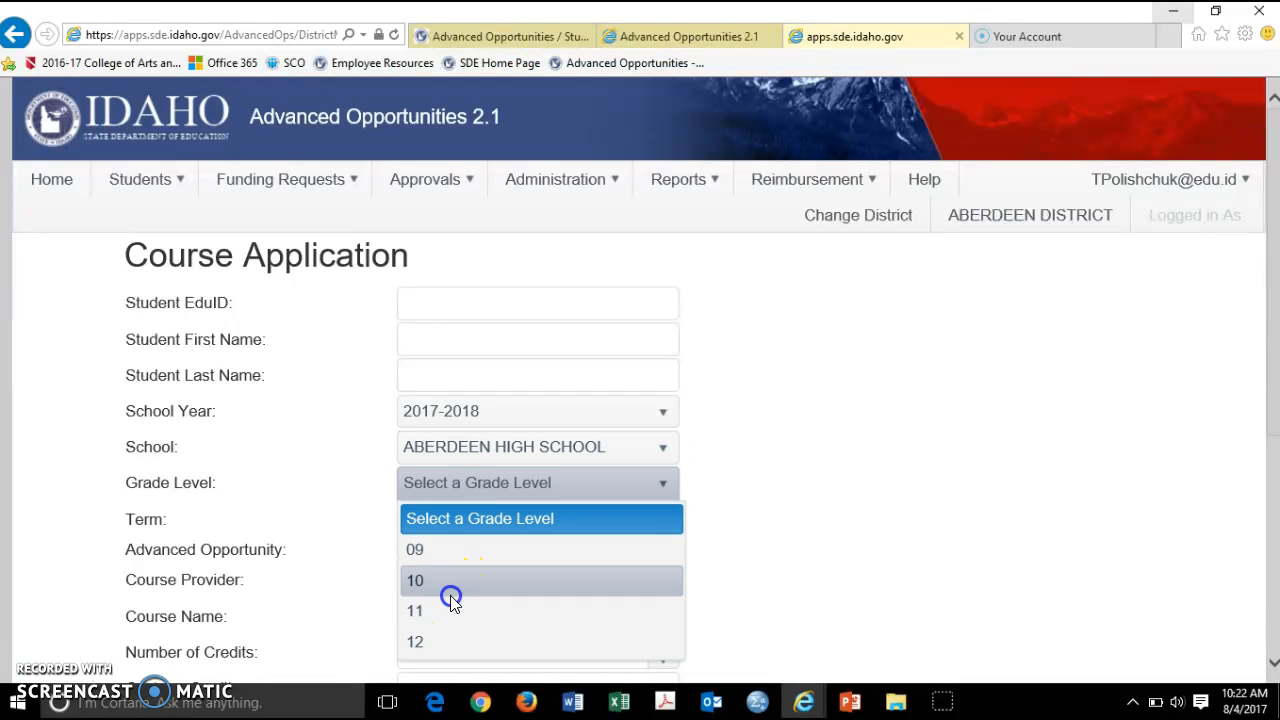
left_click(450, 592)
scroll(446, 505, "down", 3)
scroll(446, 505, "up", 1)
left_click(470, 338)
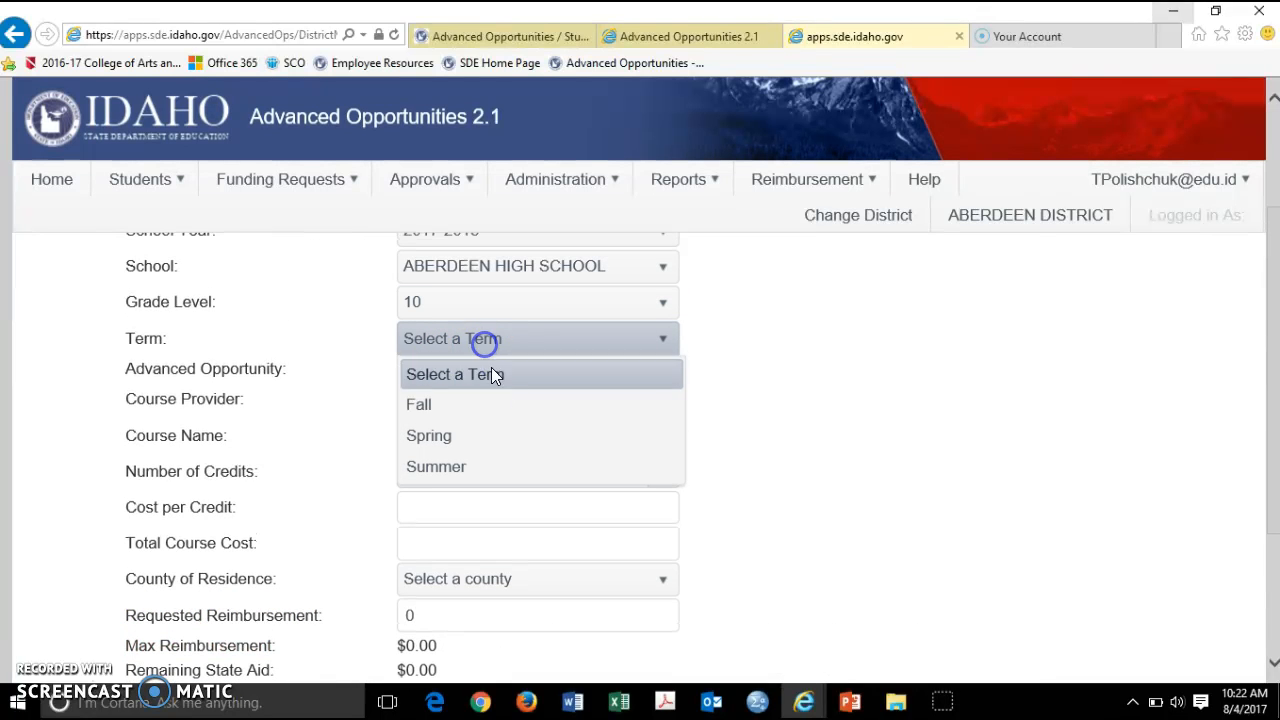
left_click(502, 406)
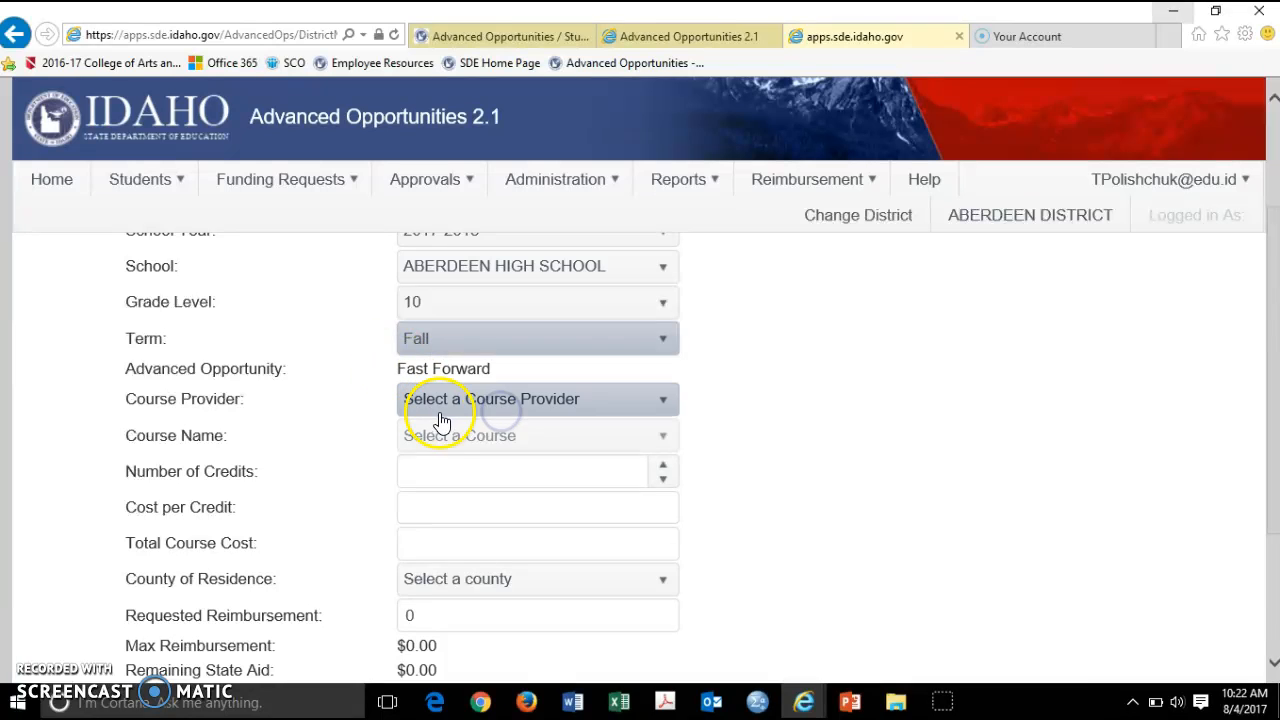
Choose College of Southern Idaho and ENGL 101 English Composition 1, totalling 195.00
left_click(464, 403)
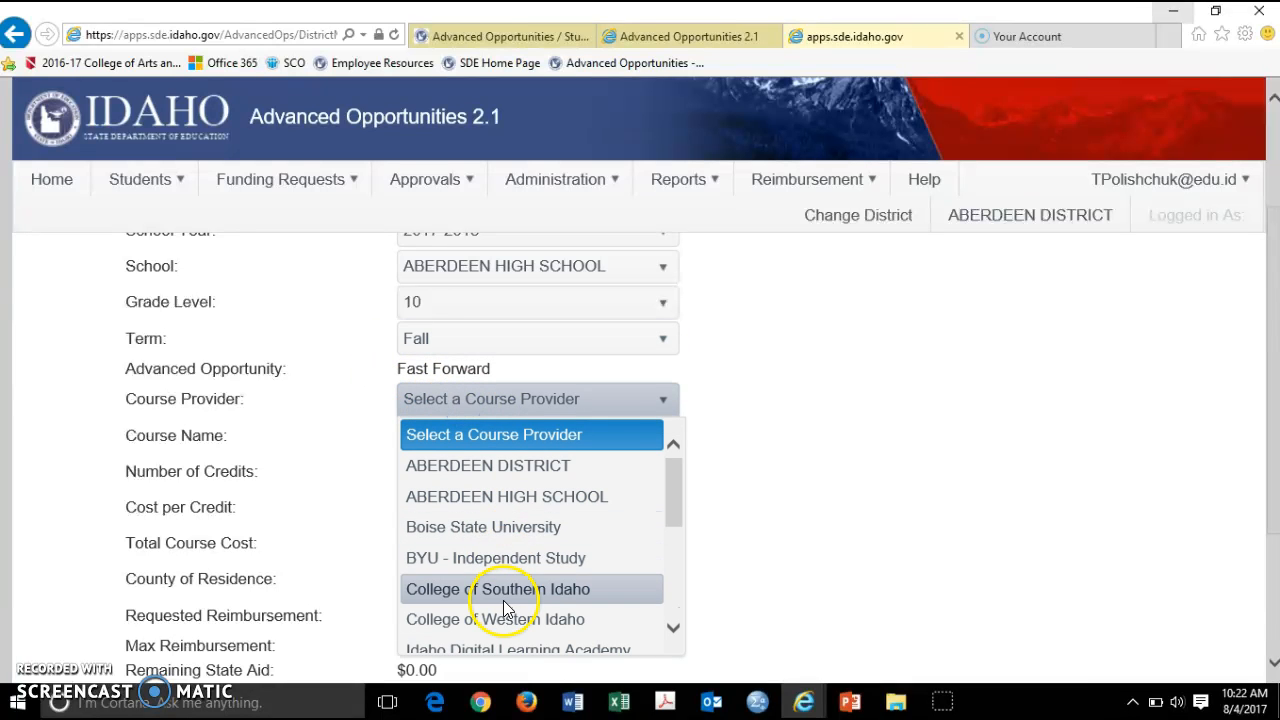
left_click(506, 598)
left_click(518, 440)
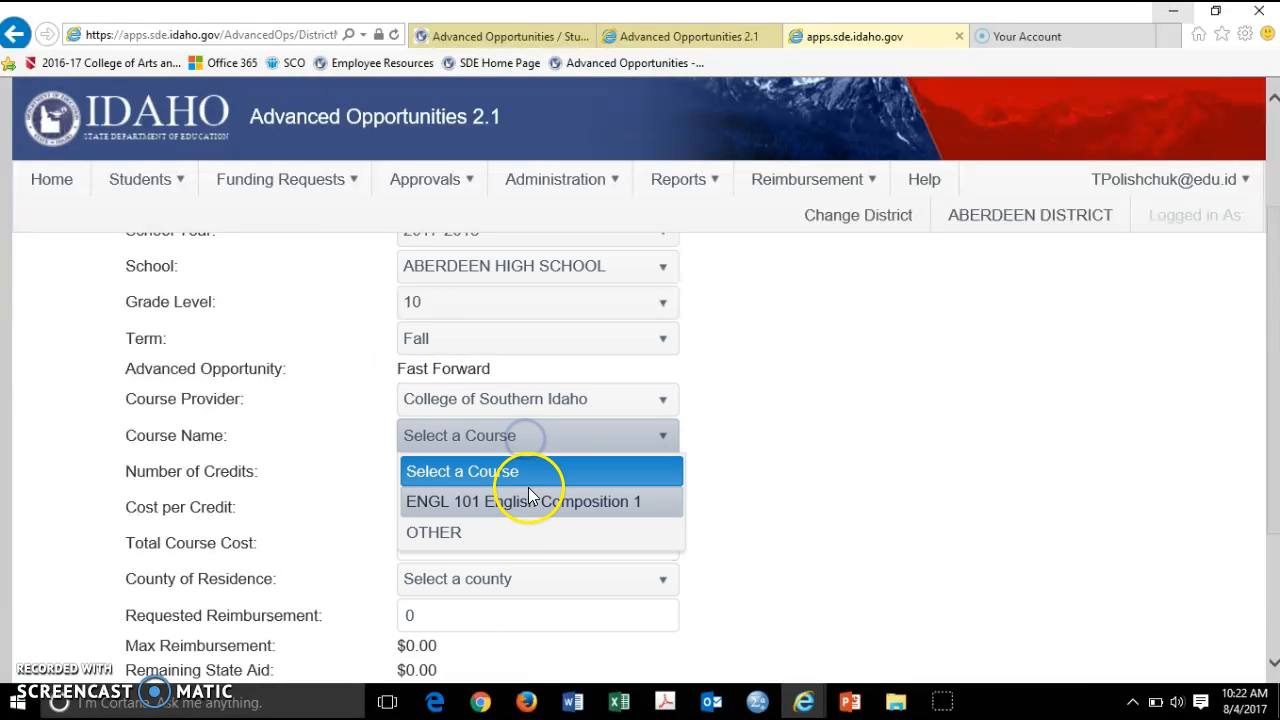
left_click(485, 504)
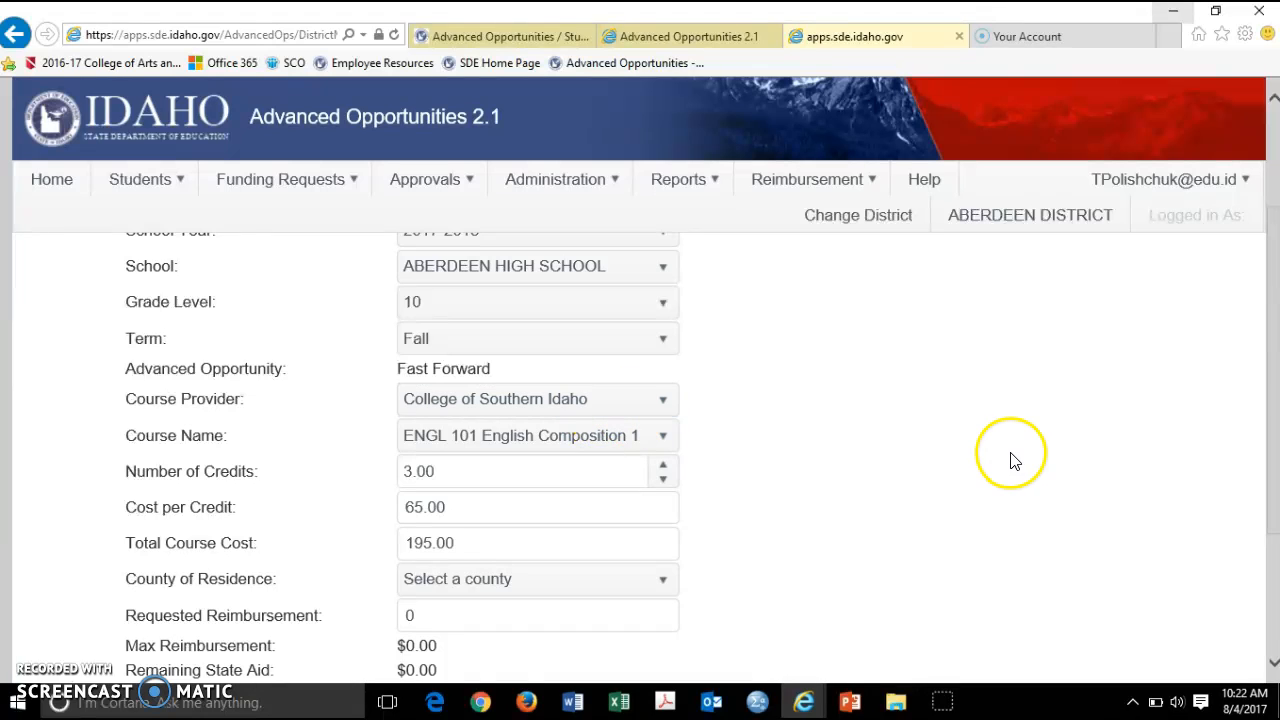
scroll(1005, 458, "down", 2)
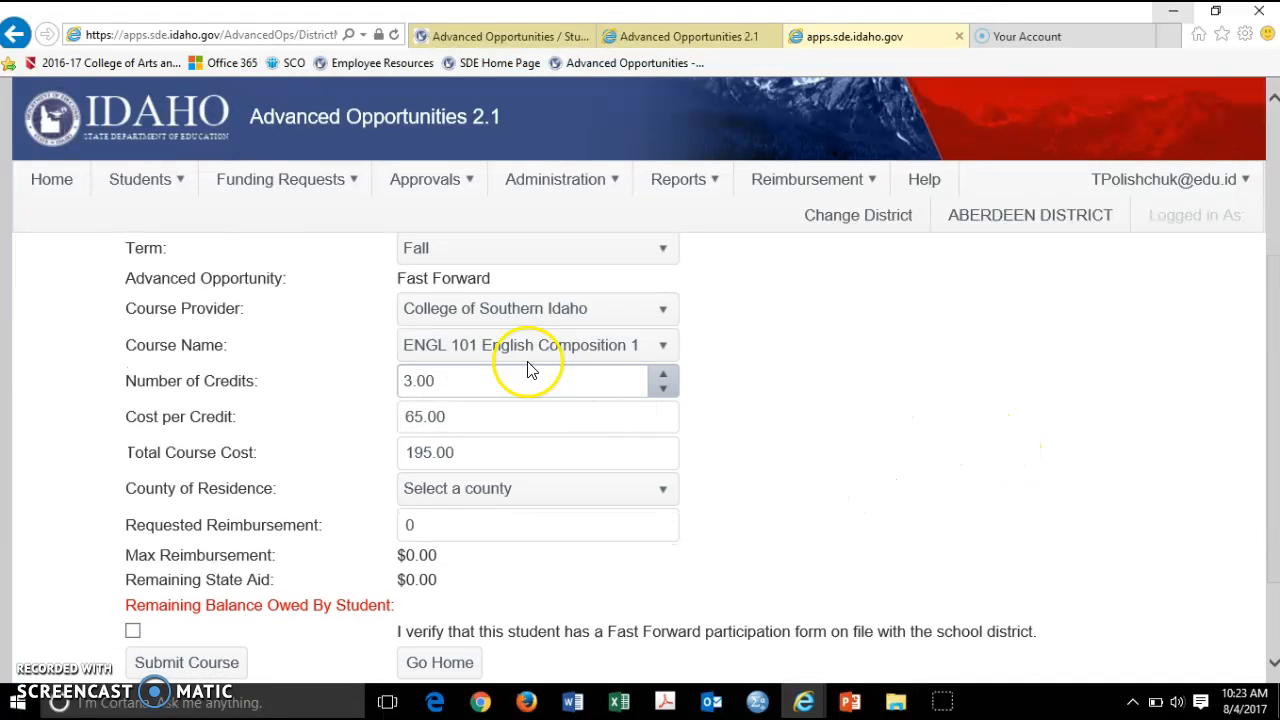
Set County of Residence to BANNOCK and dismiss the Residency Reminder popup
left_click(491, 490)
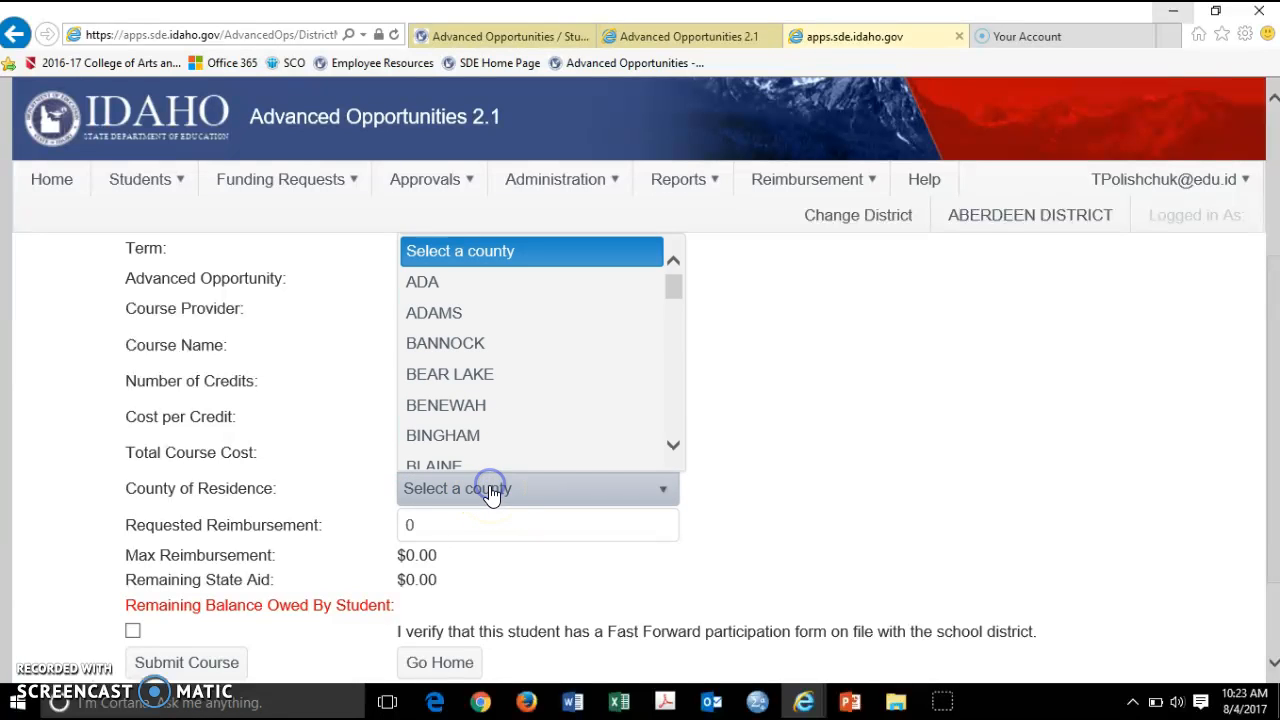
left_click(493, 343)
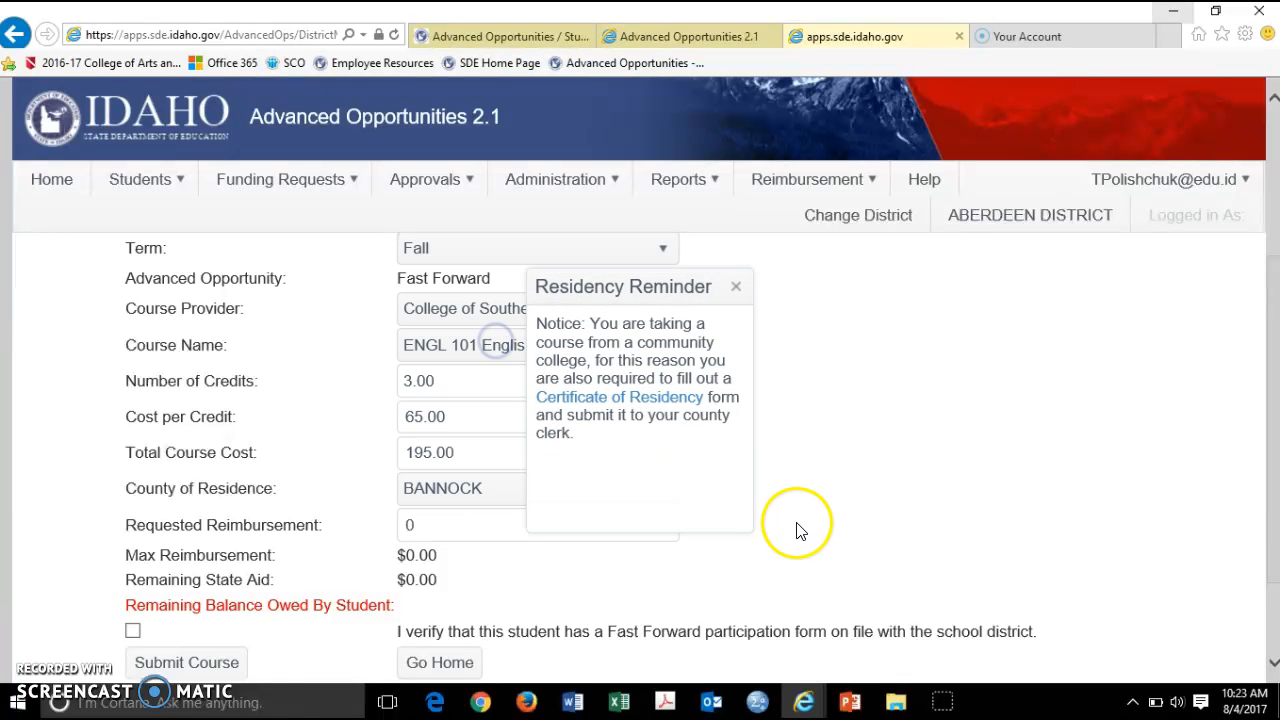
left_click(736, 289)
scroll(946, 434, "down", 3)
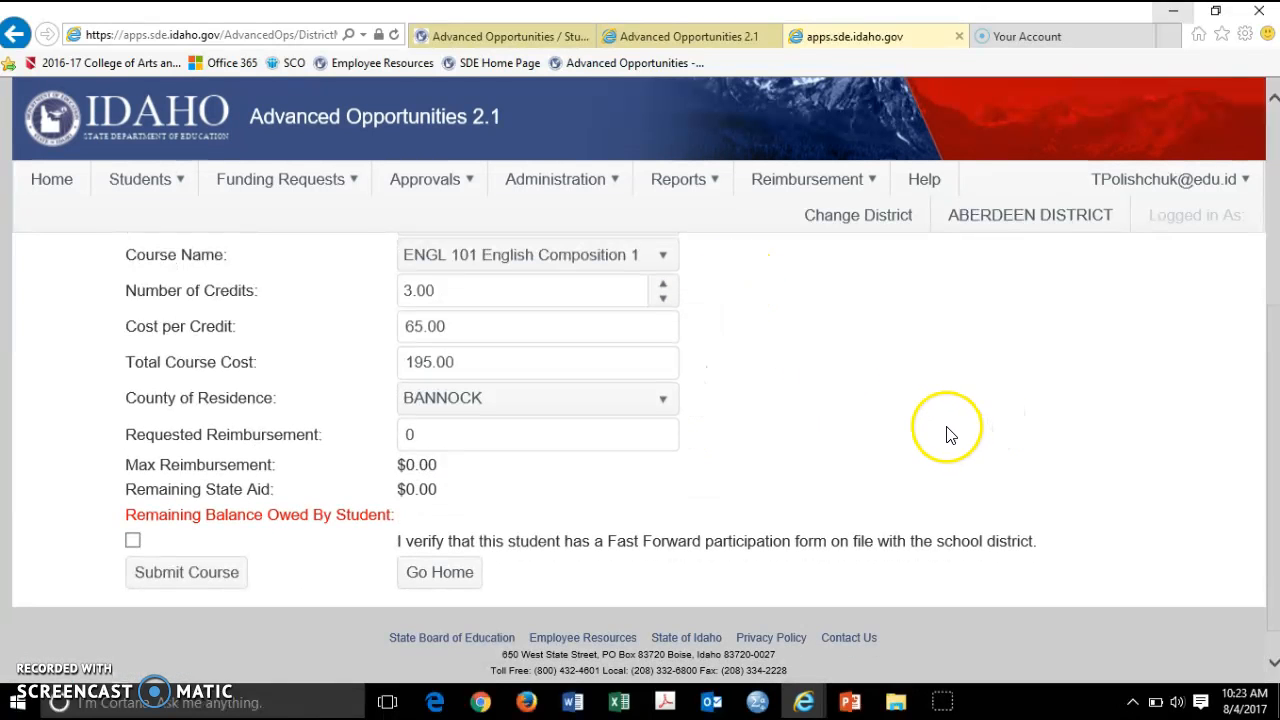
Tick the Fast Forward participation form verification and submit the course application
left_click(135, 543)
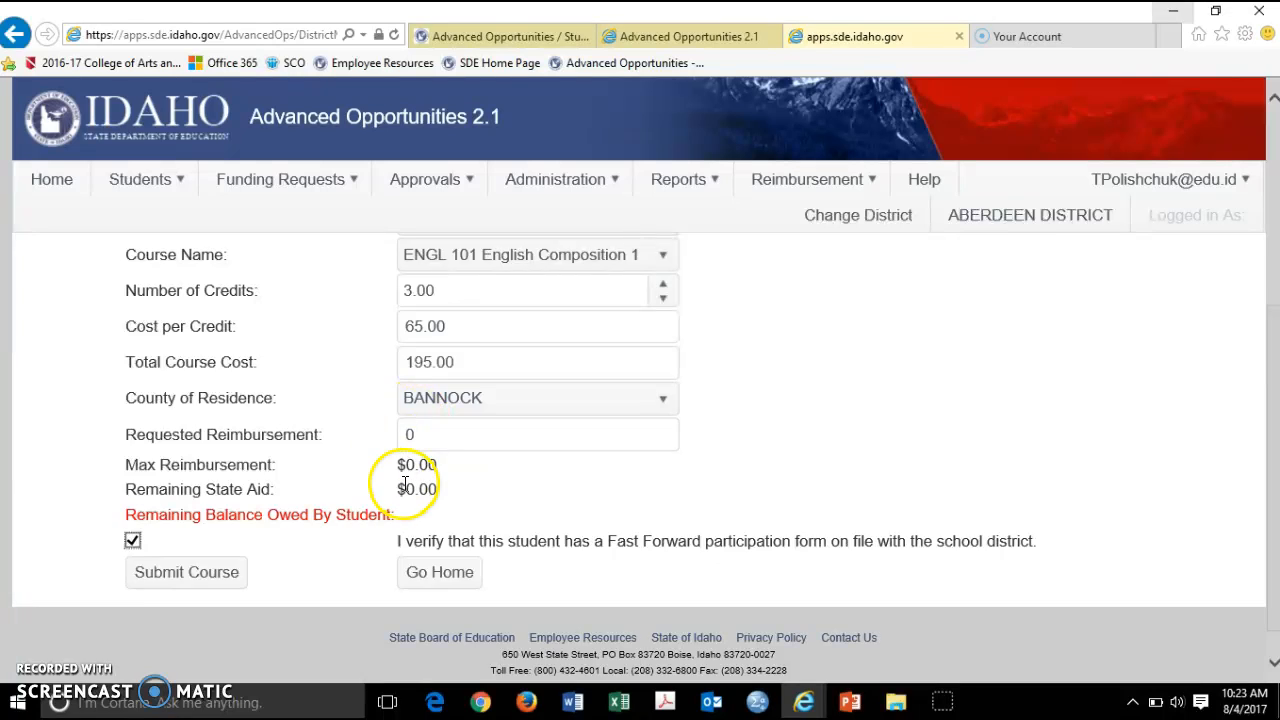
scroll(405, 485, "up", 4)
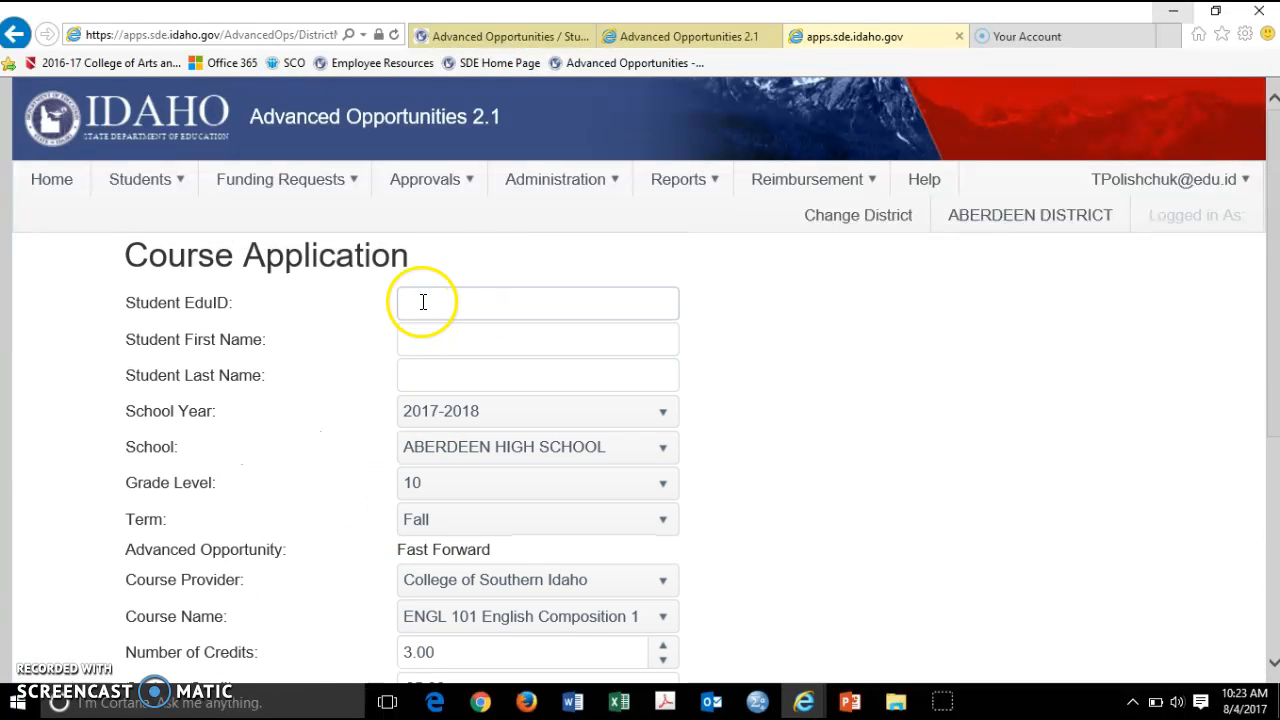
scroll(418, 305, "down", 1)
scroll(413, 310, "down", 3)
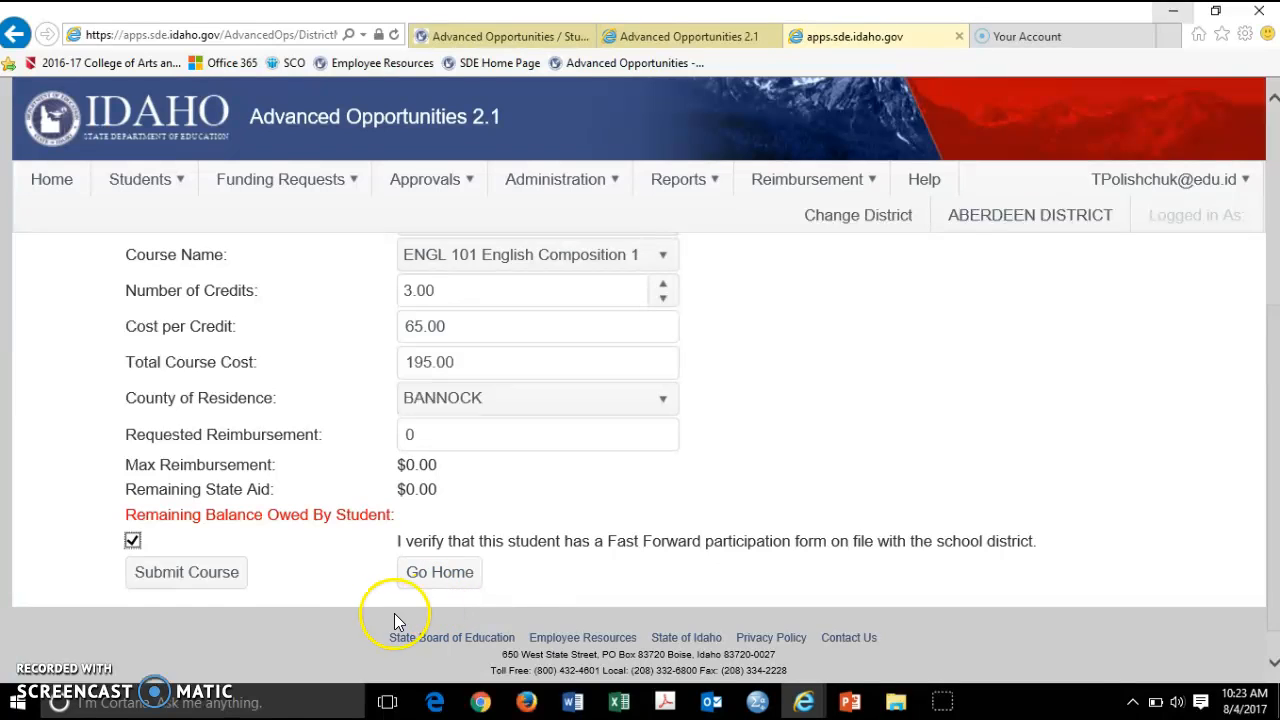
left_click(168, 582)
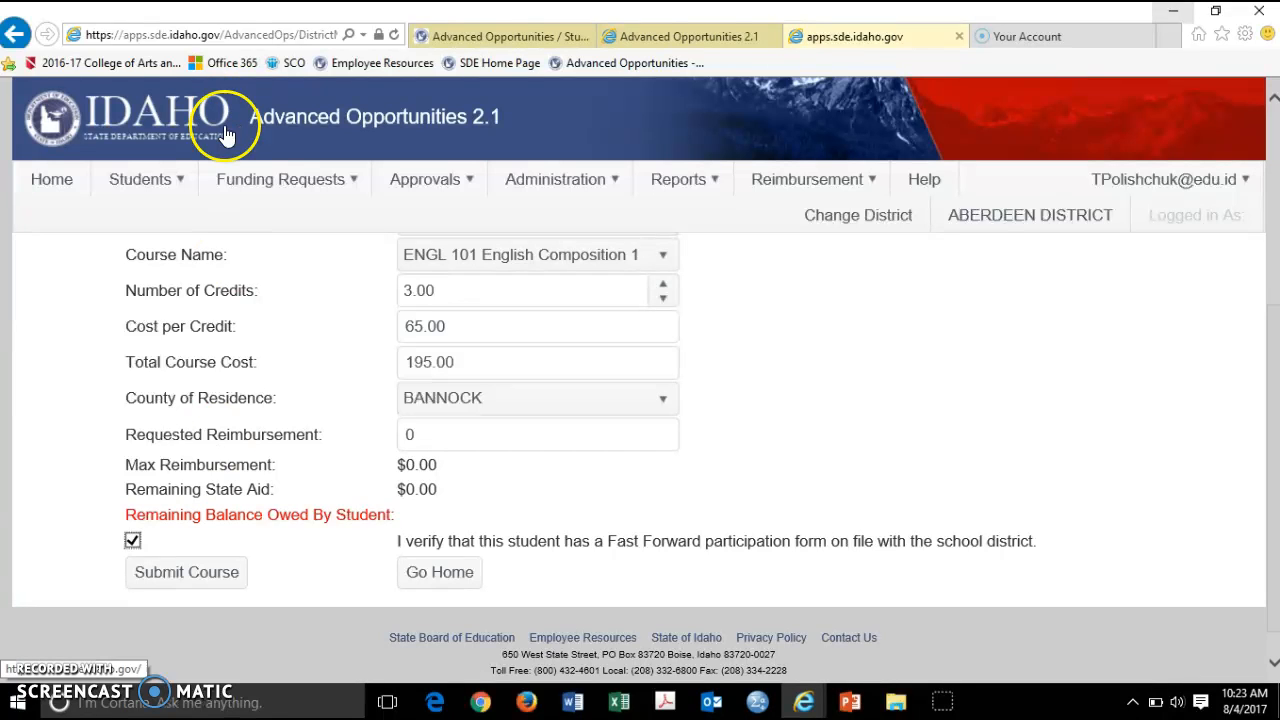
Open Course Assignment with school year 2017-2018 and ABERDEEN HIGH SCHOOL selected
mouse_move(600, 191)
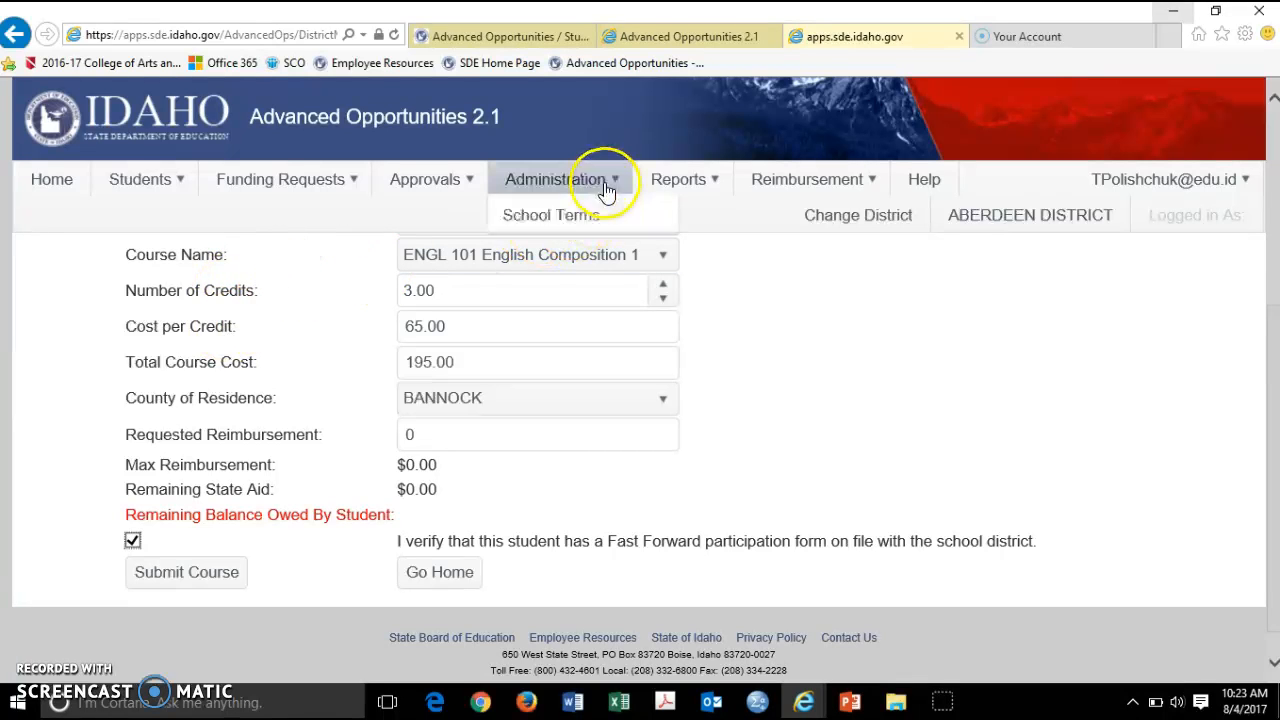
left_click(600, 245)
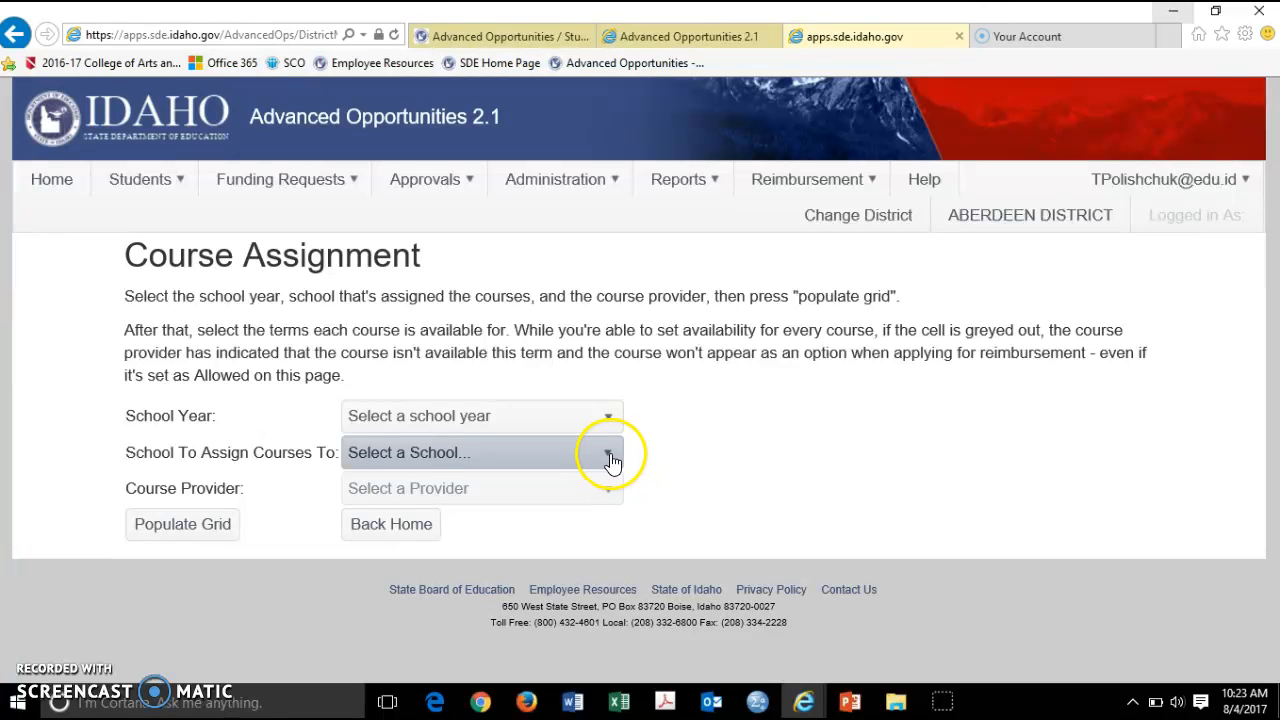
left_click(602, 415)
left_click(452, 480)
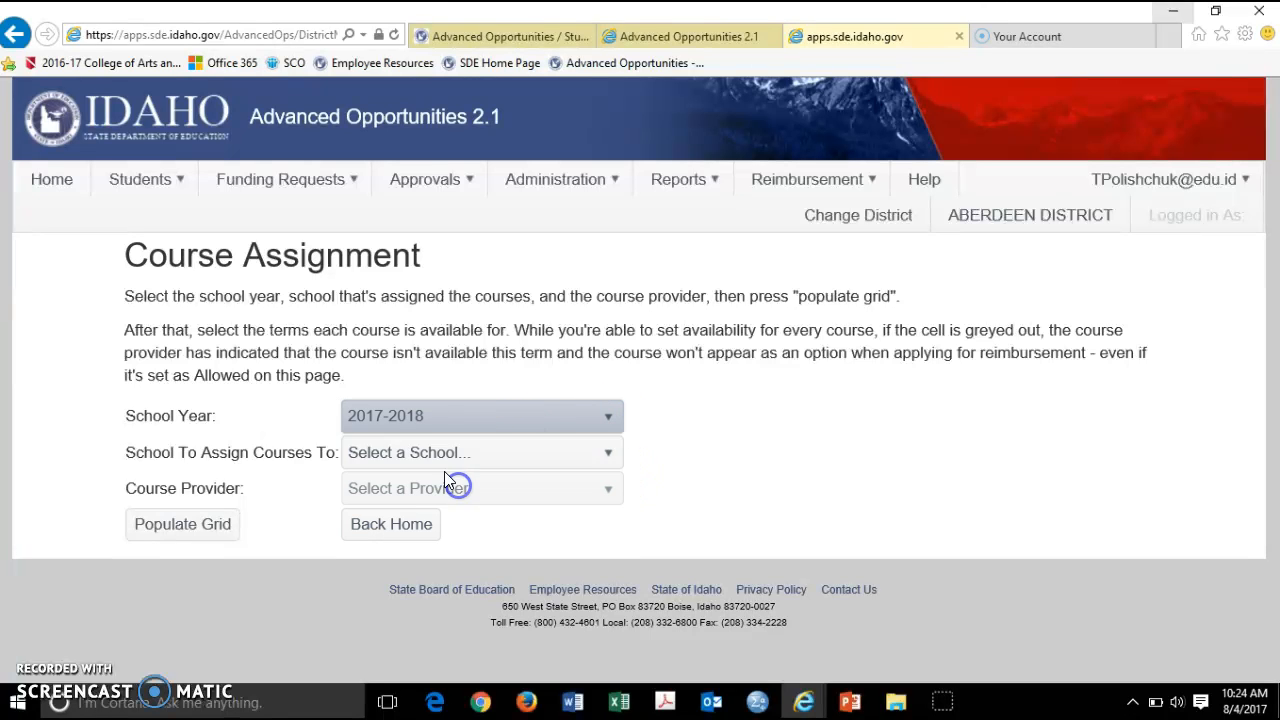
left_click(400, 452)
left_click(450, 518)
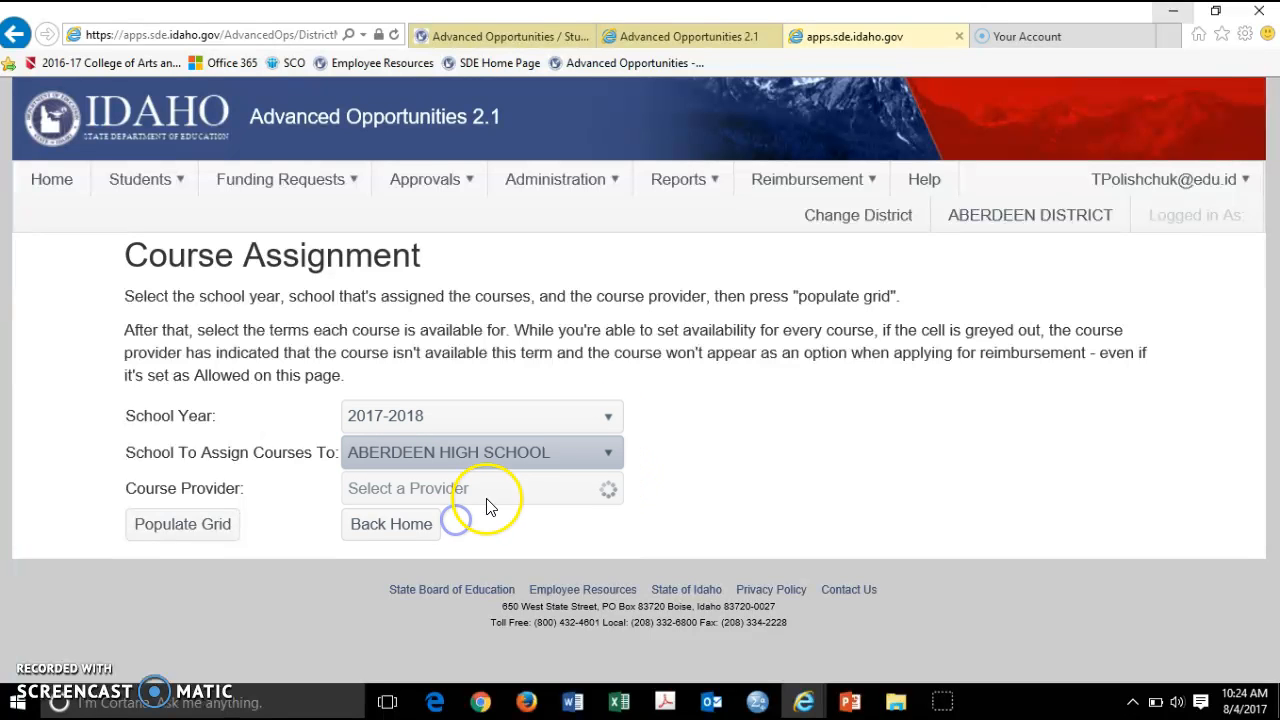
Review the course providers available for ABERDEEN HIGH SCHOOL
left_click(490, 492)
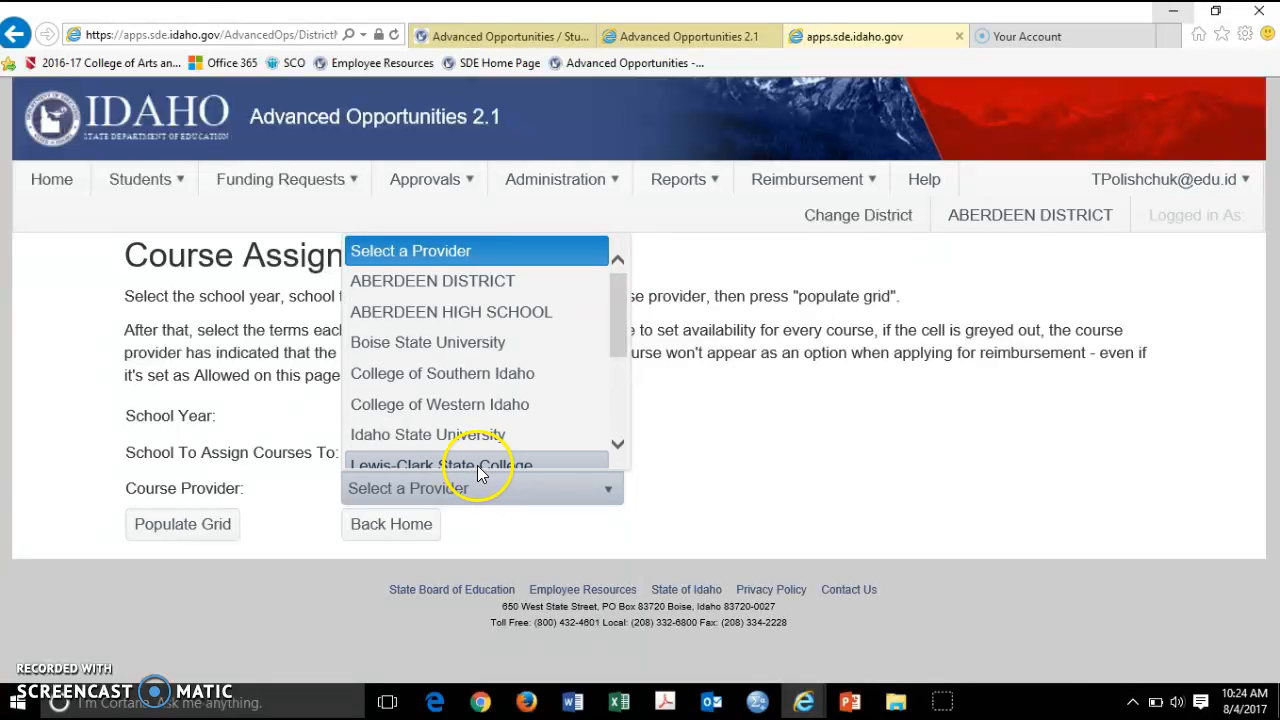
mouse_move(614, 338)
left_mouse_down()
mouse_move(624, 444)
mouse_move(622, 330)
left_mouse_up()
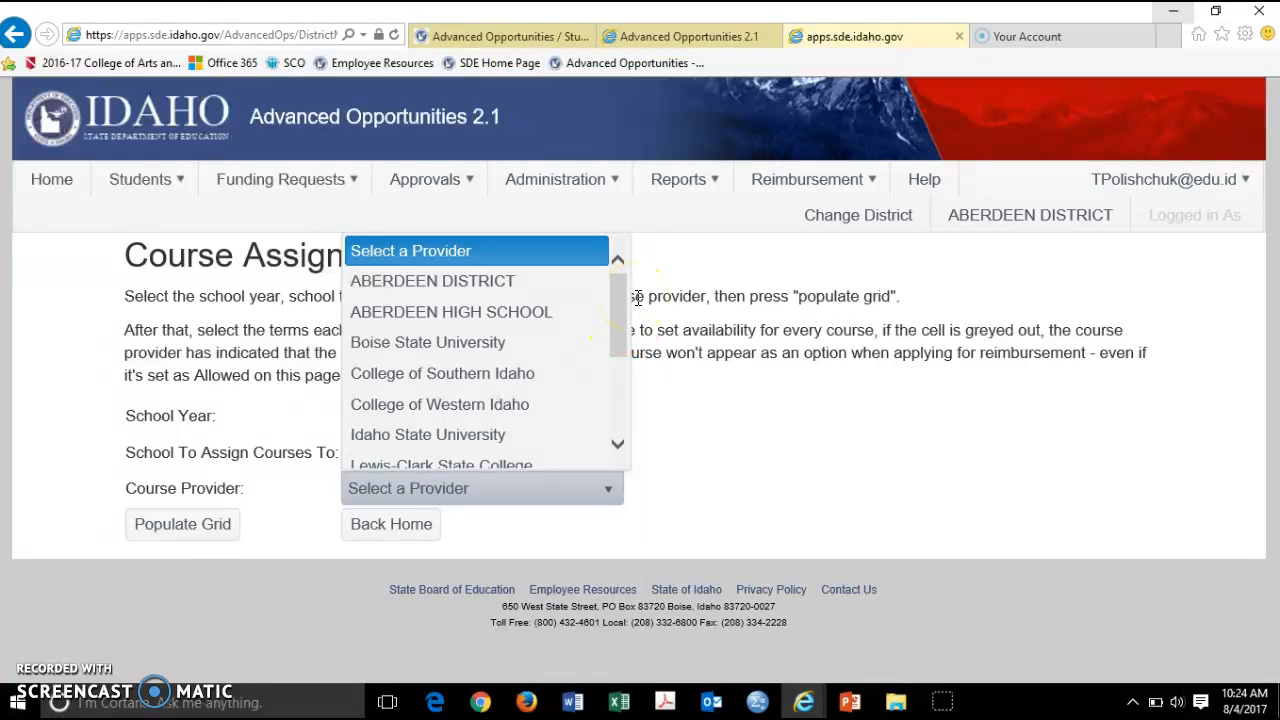
left_click(646, 290)
left_click(272, 192)
Start a new course application for 2017-2018, ABERDEEN HIGH SCHOOL, grade 10, Fall term
left_click(284, 210)
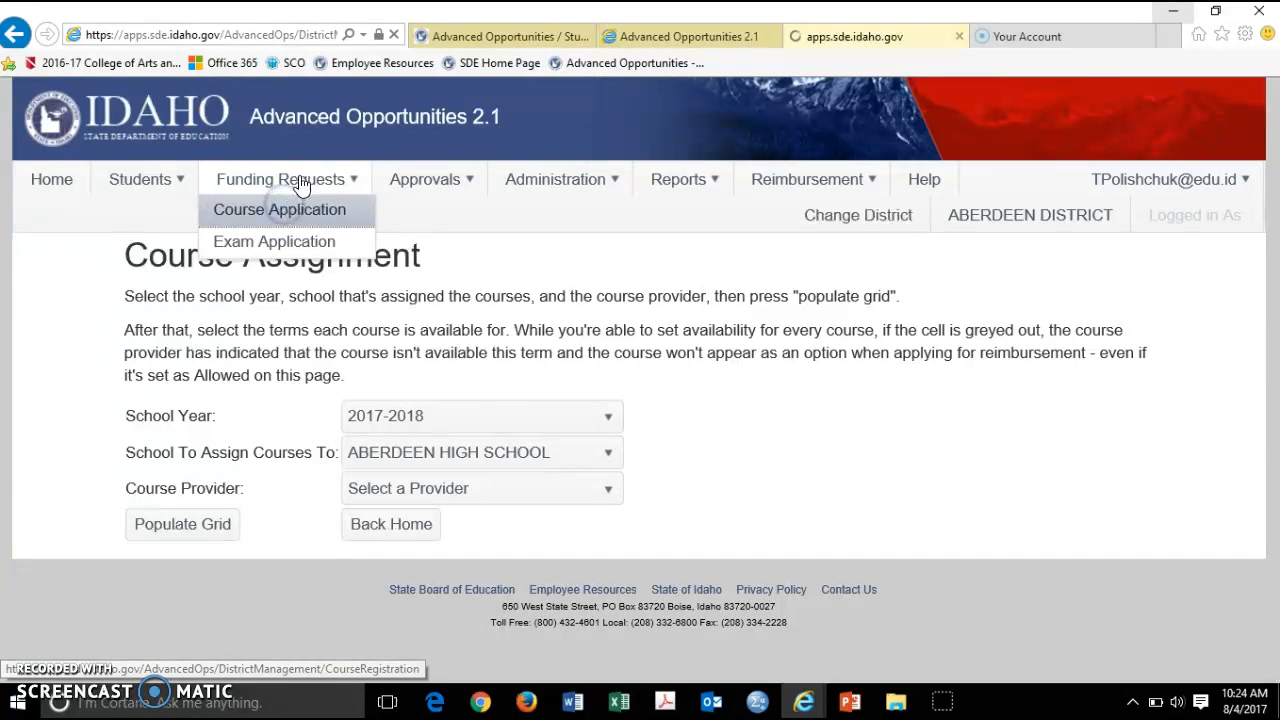
scroll(300, 400, "down", 3)
scroll(443, 300, "up", 1)
left_click(446, 320)
left_click(494, 384)
left_click(474, 358)
left_click(482, 433)
left_click(481, 402)
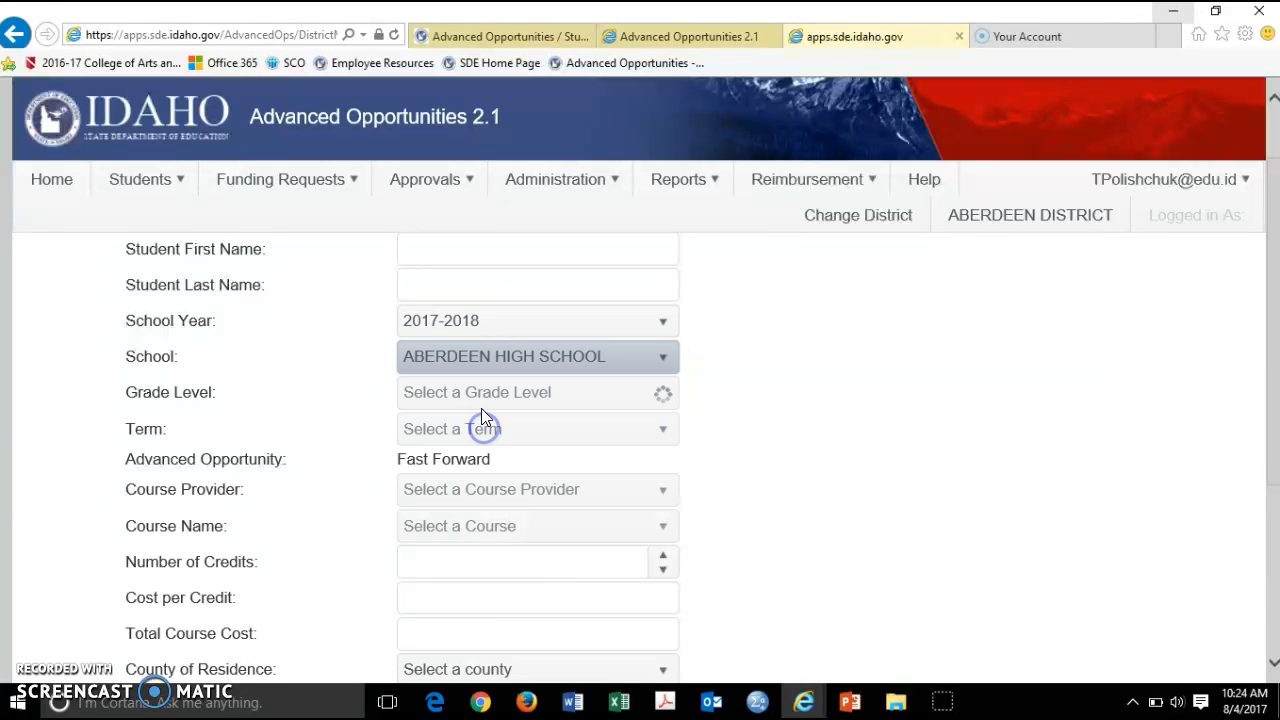
left_click(473, 497)
left_click(506, 436)
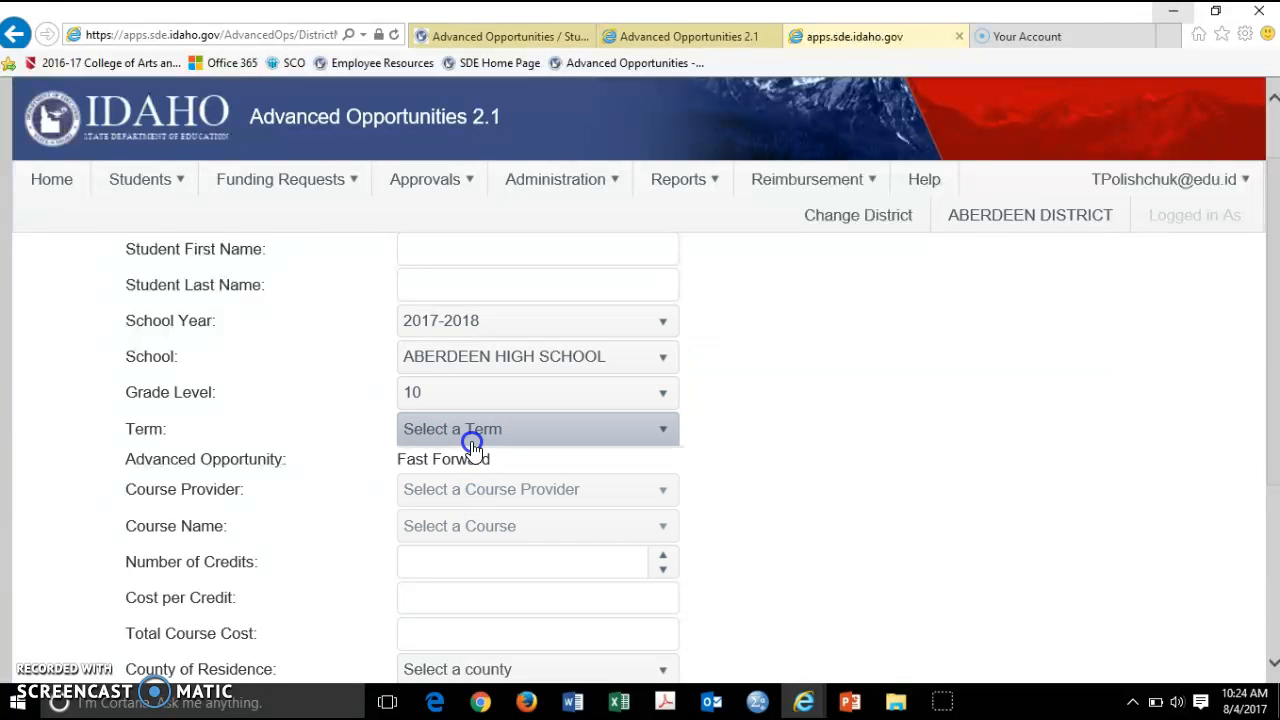
left_click(478, 496)
Pick Idaho Digital Learning Academy as provider and browse its courses without choosing one
left_click(484, 494)
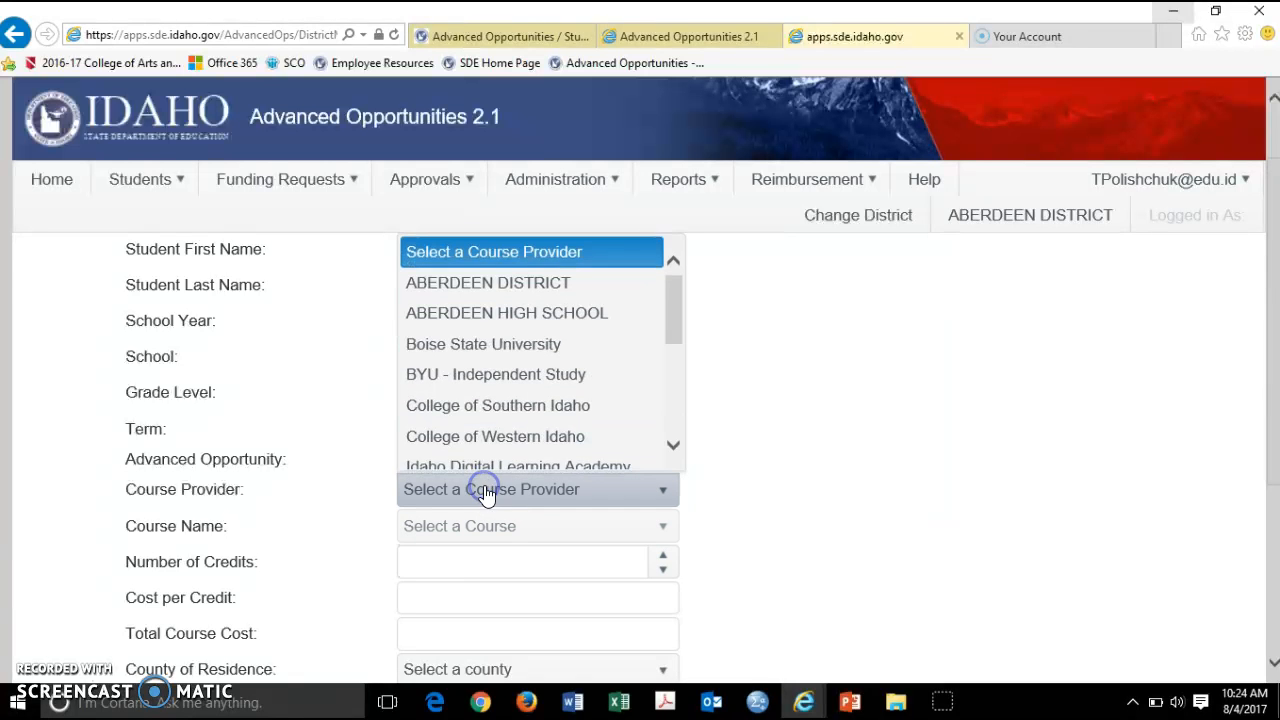
scroll(466, 420, "down", 1)
left_click(466, 420)
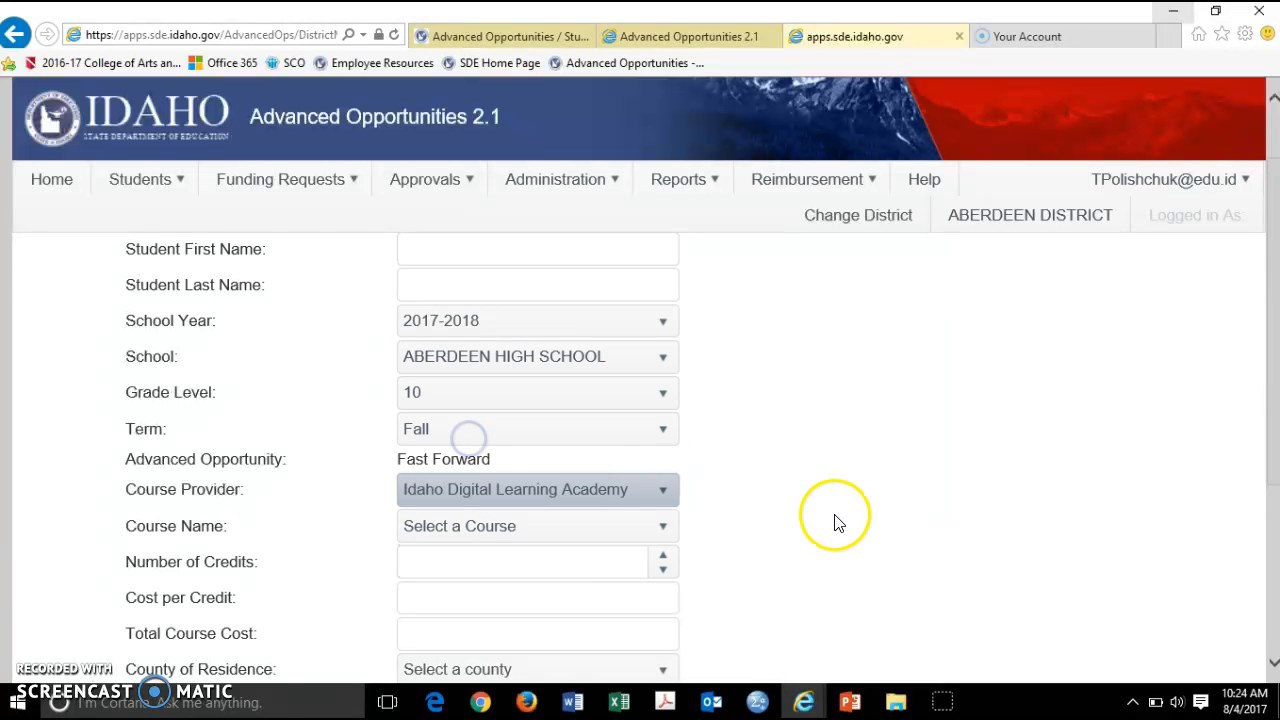
scroll(829, 520, "down", 1)
left_click(657, 437)
scroll(613, 344, "down", 6)
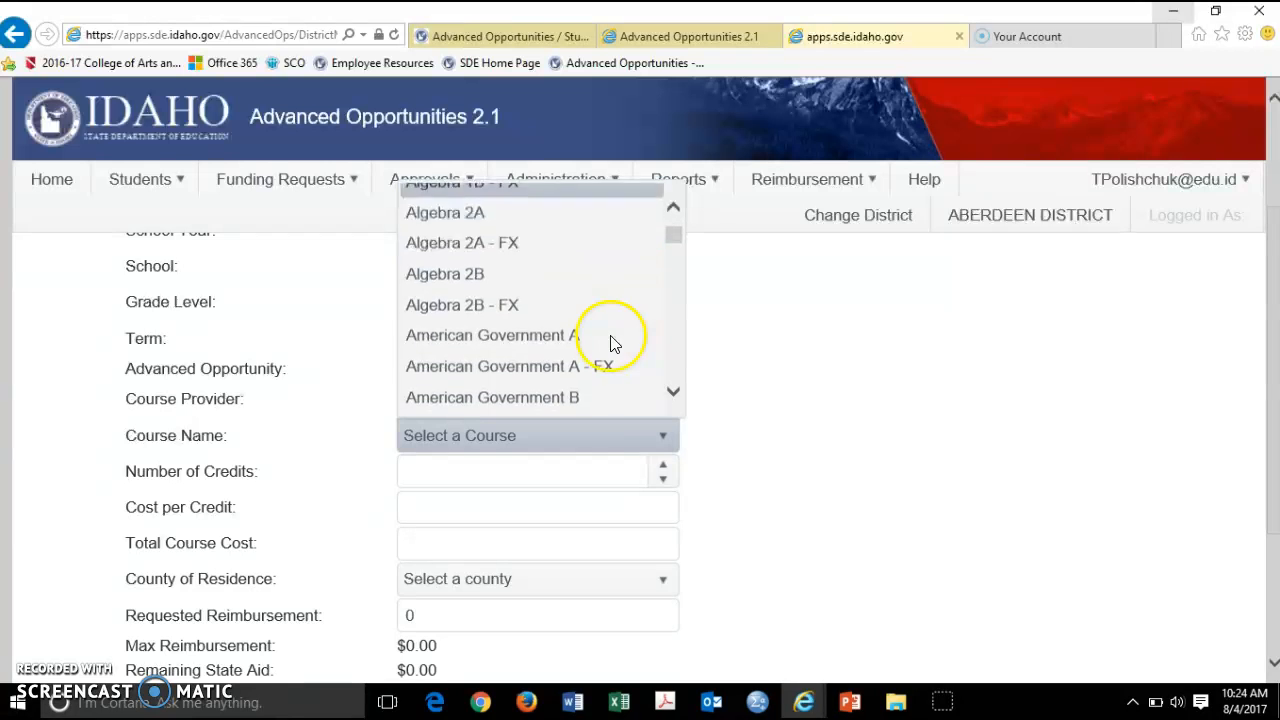
scroll(613, 345, "down", 3)
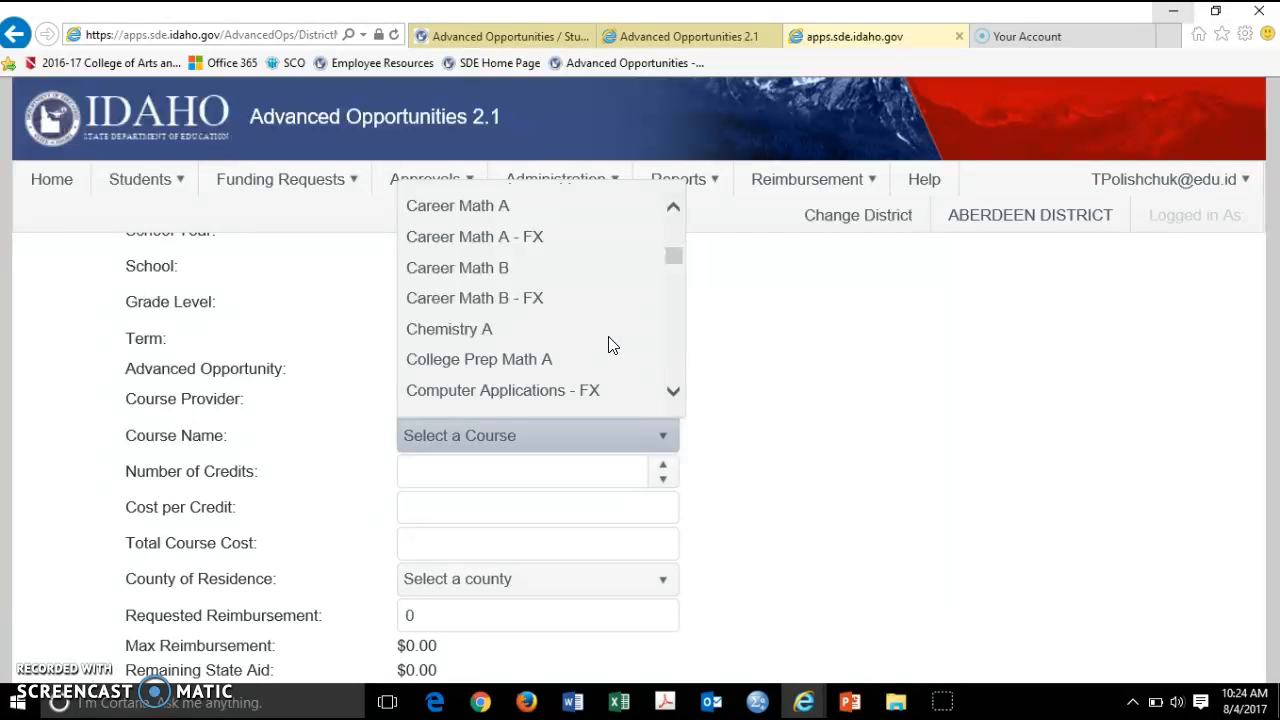
scroll(613, 345, "down", 2)
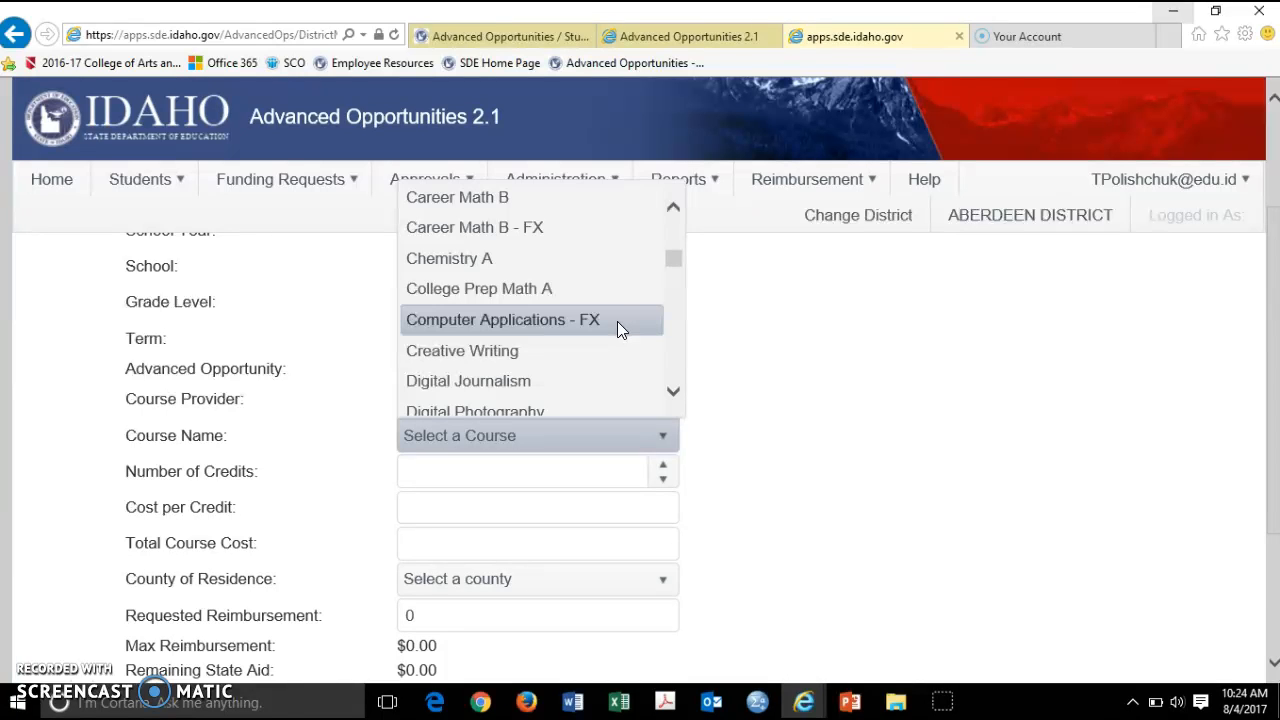
left_click(871, 364)
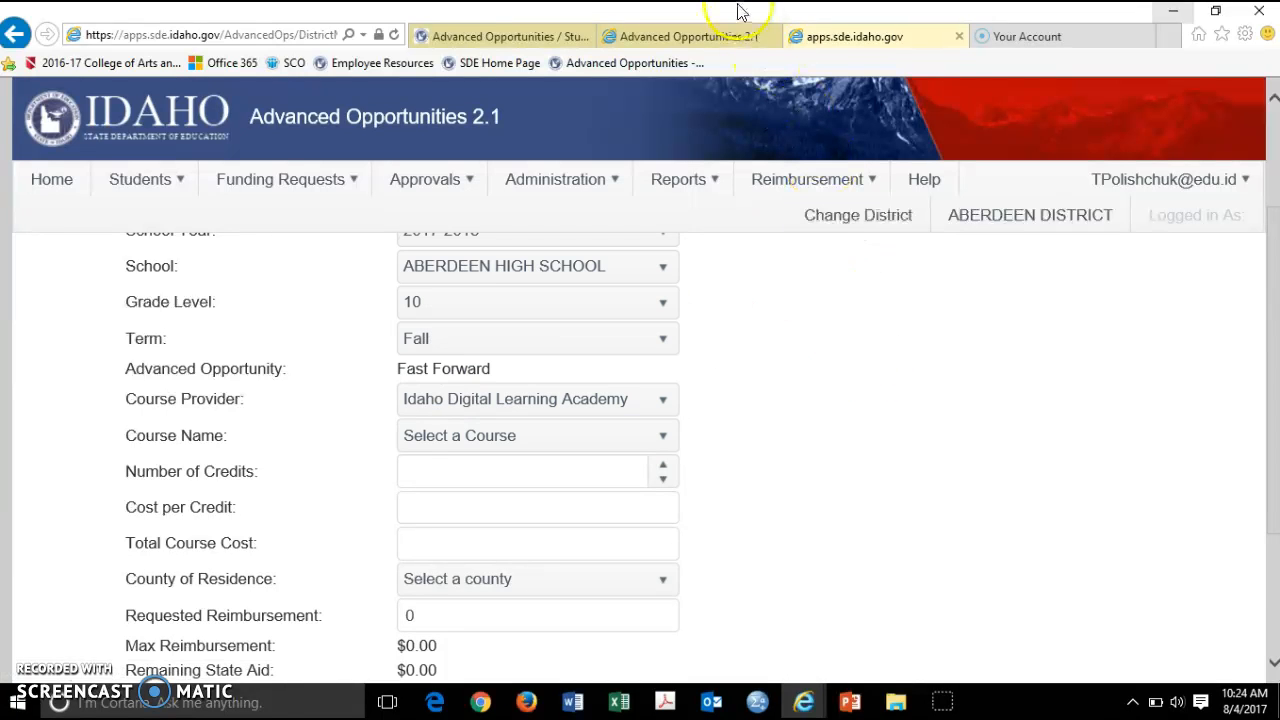
Go from the sde.idaho.gov Advanced Opportunities page to the student portal login page
left_click(731, 38)
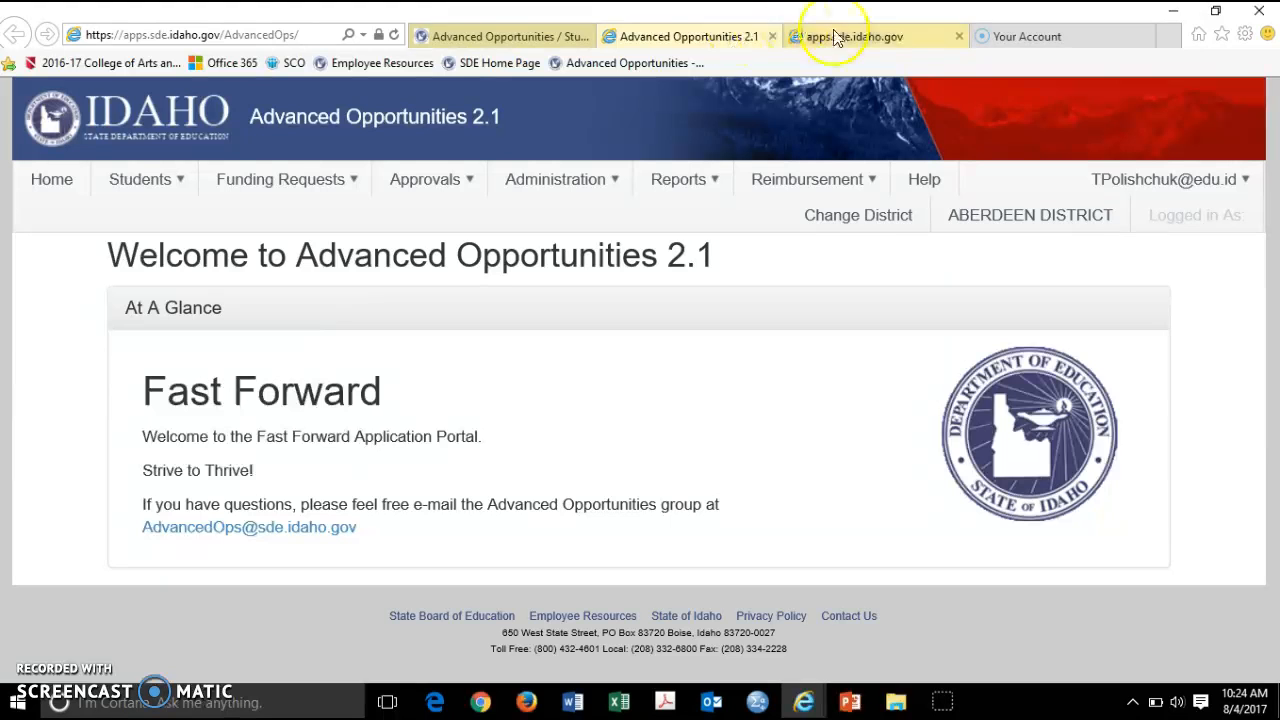
left_click(538, 38)
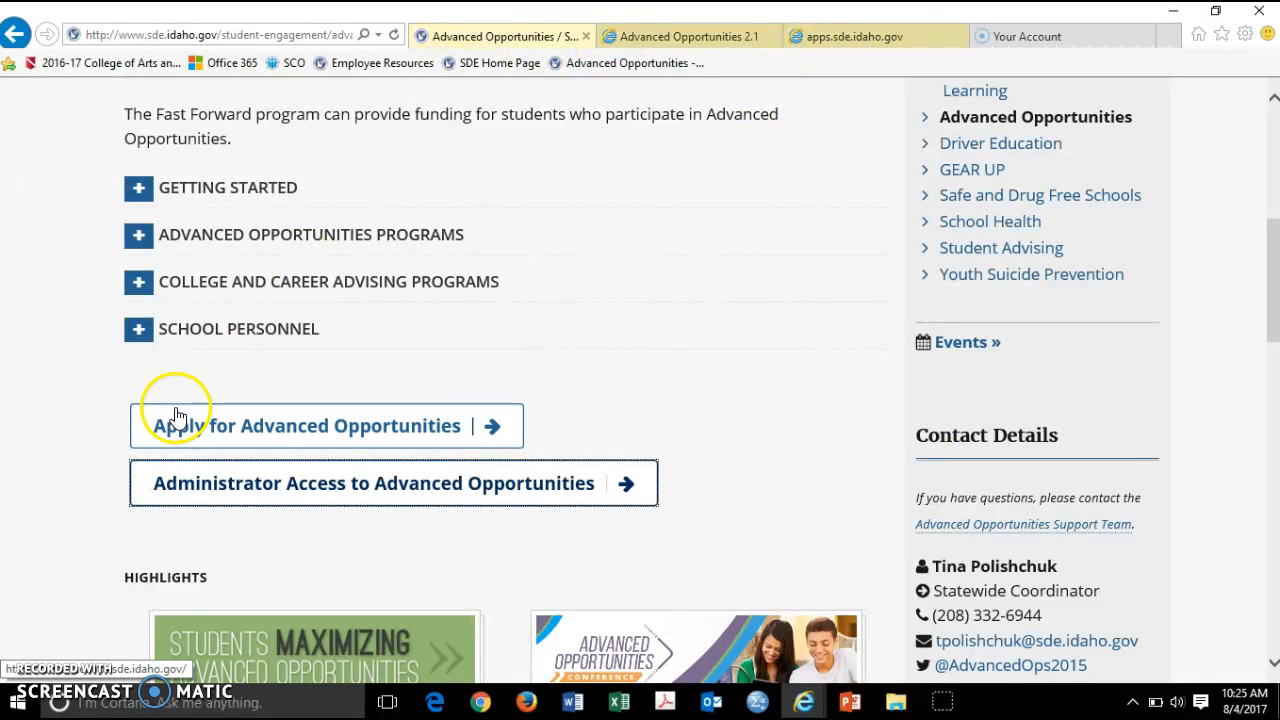
left_click(220, 428)
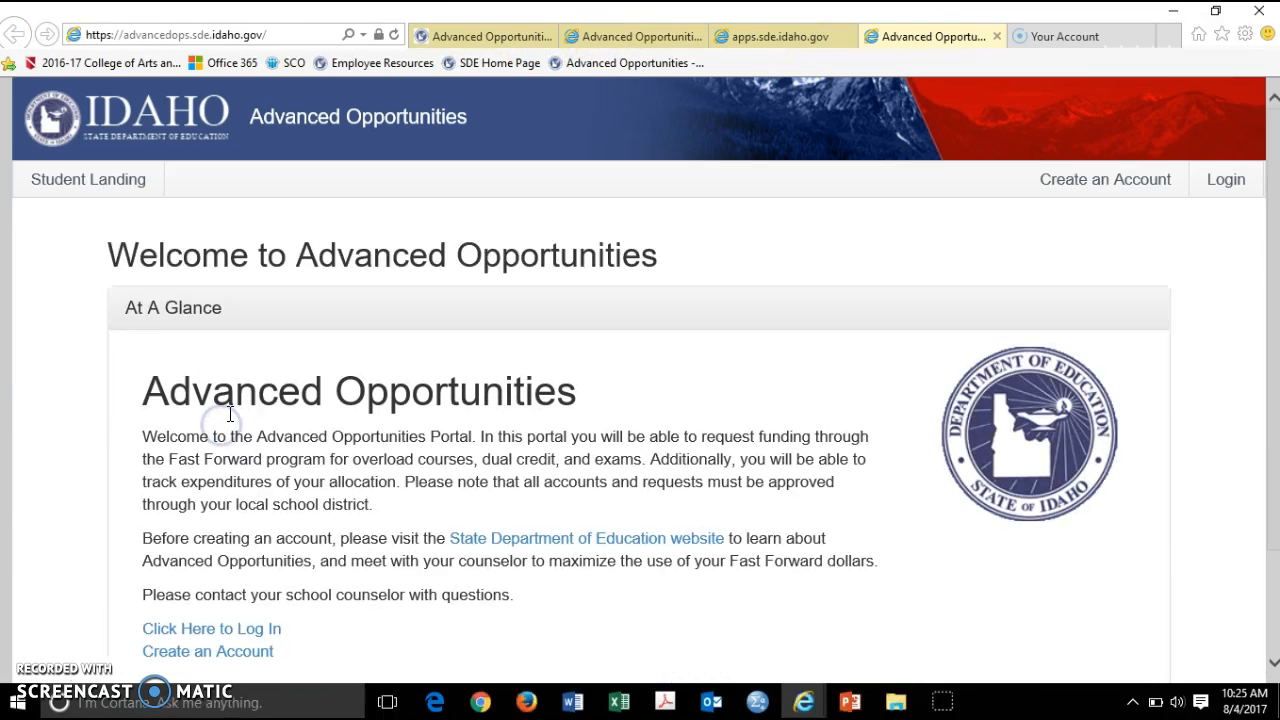
left_click(1229, 177)
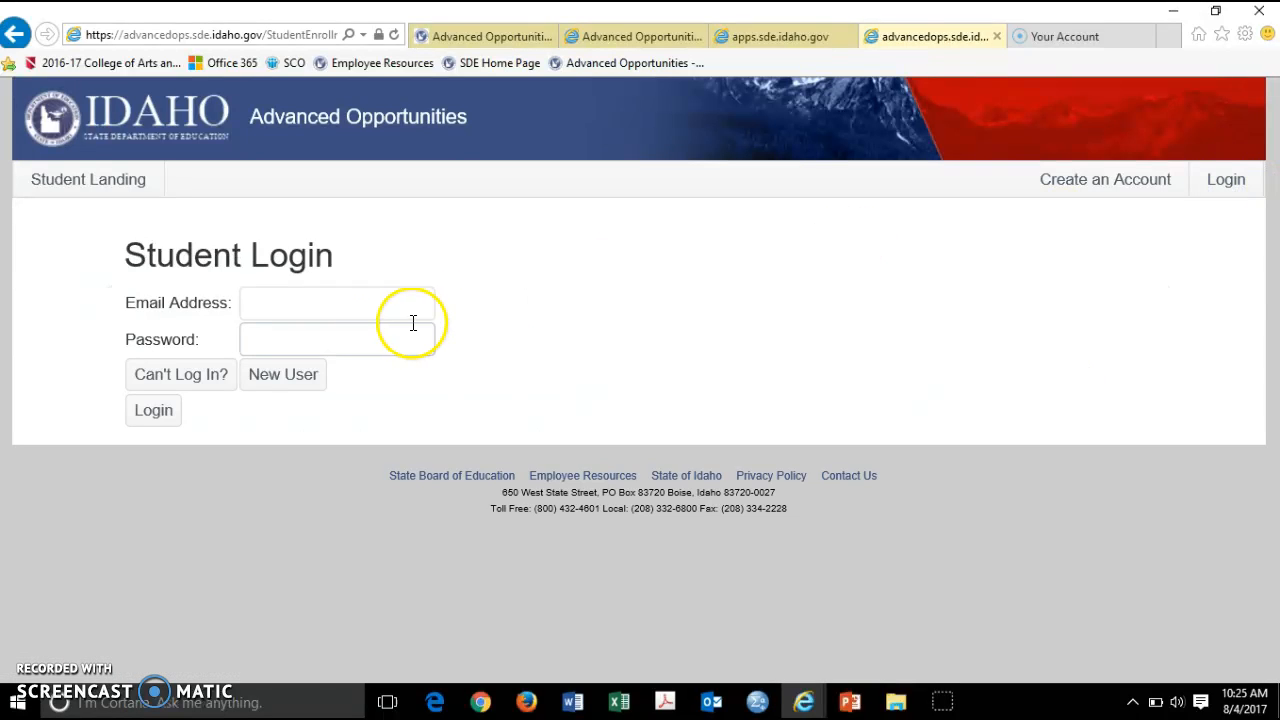
Enter the student account's e-mail address and move to the password field
left_click(397, 306)
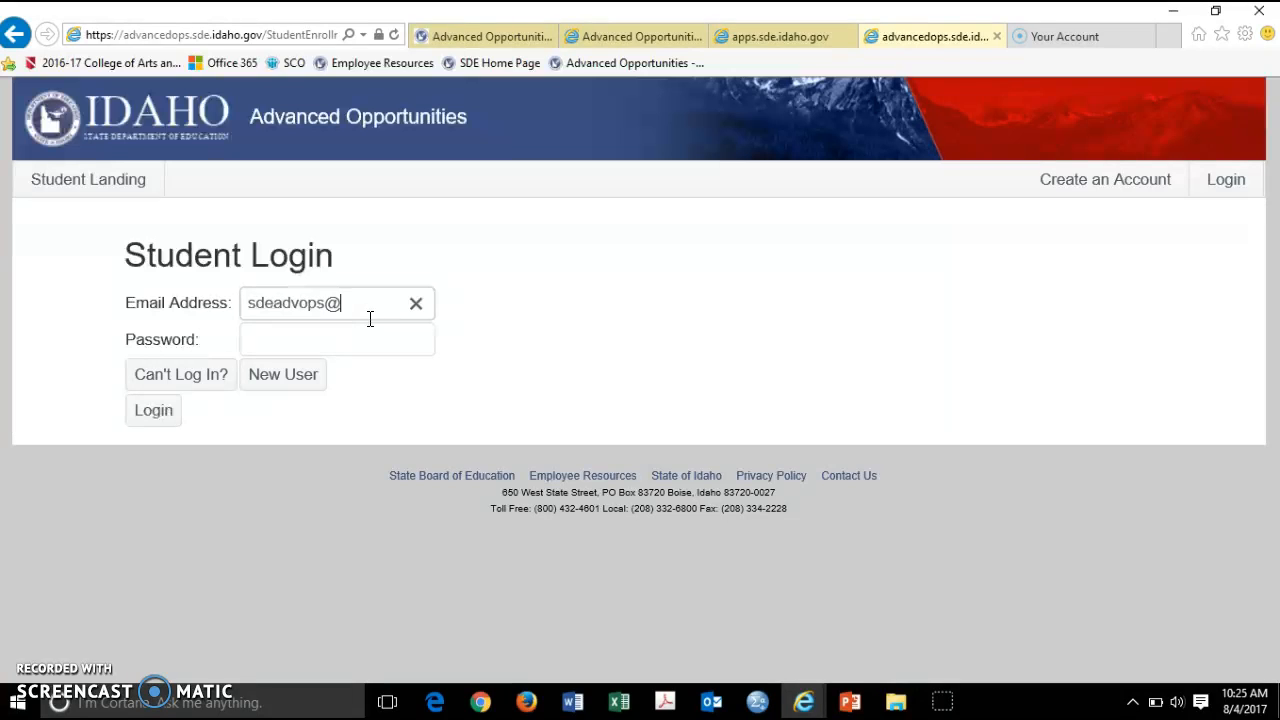
key("Tab")
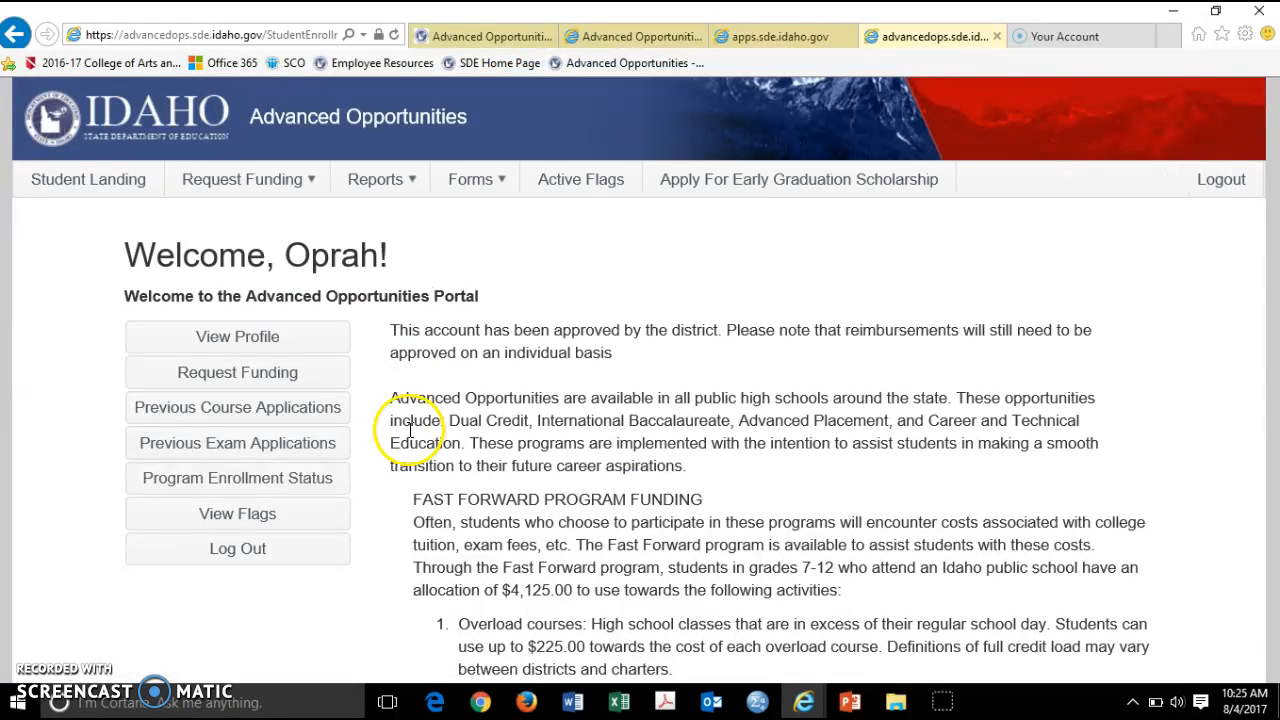
Start a course funding request for 2017-2018, ABERDEEN DISTRICT, ABERDEEN HIGH SCHOOL, grade 11
left_click(193, 372)
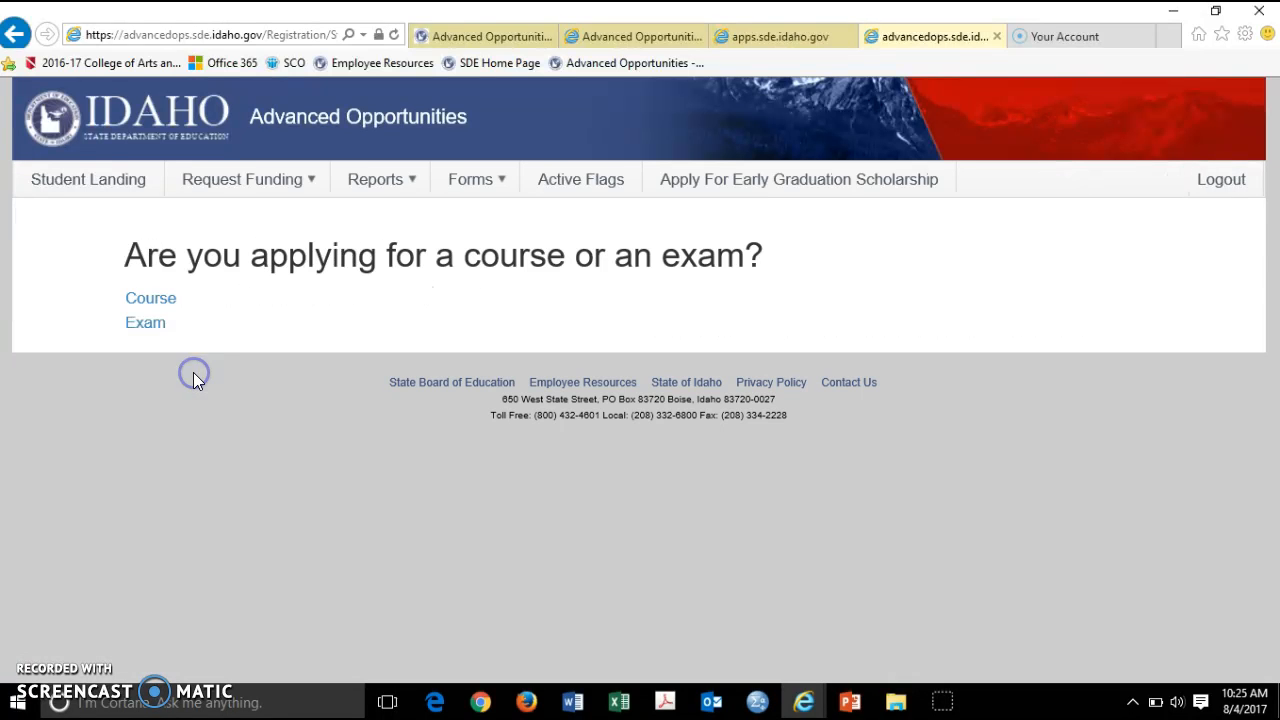
left_click(151, 302)
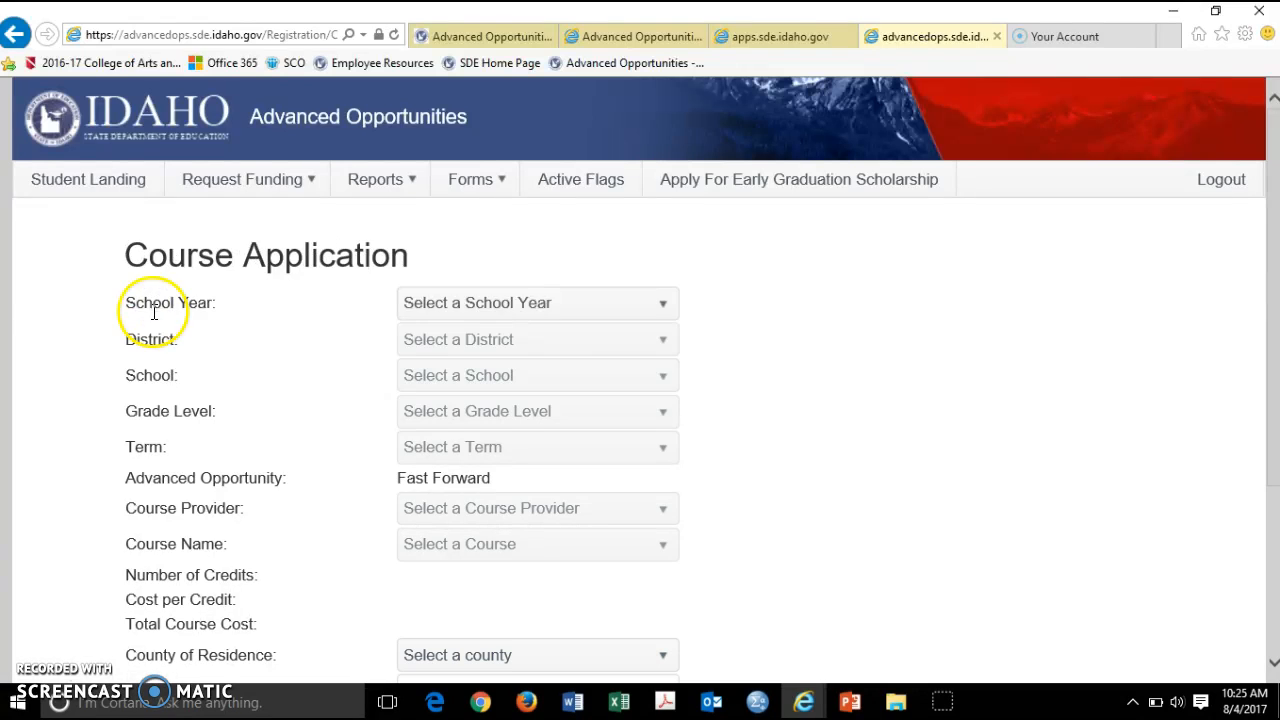
left_click(584, 303)
left_click(561, 364)
left_click(555, 343)
left_click(543, 410)
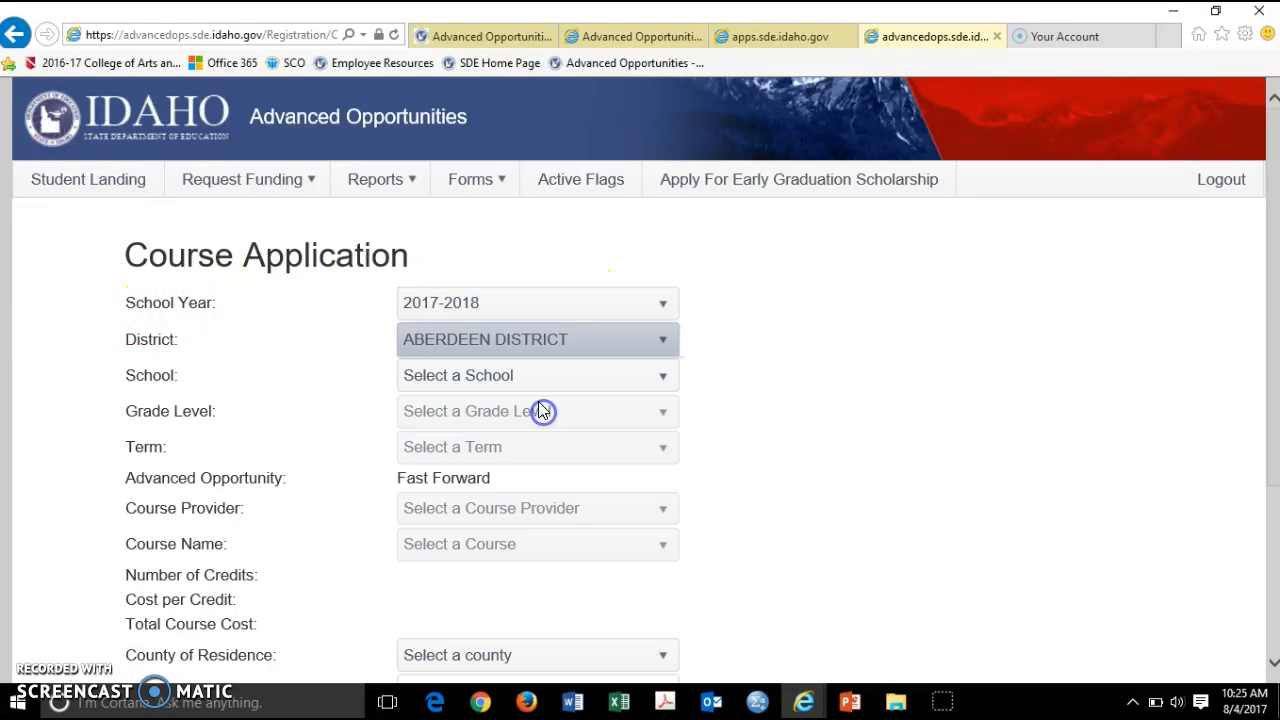
left_click(534, 376)
left_click(530, 441)
left_click(523, 410)
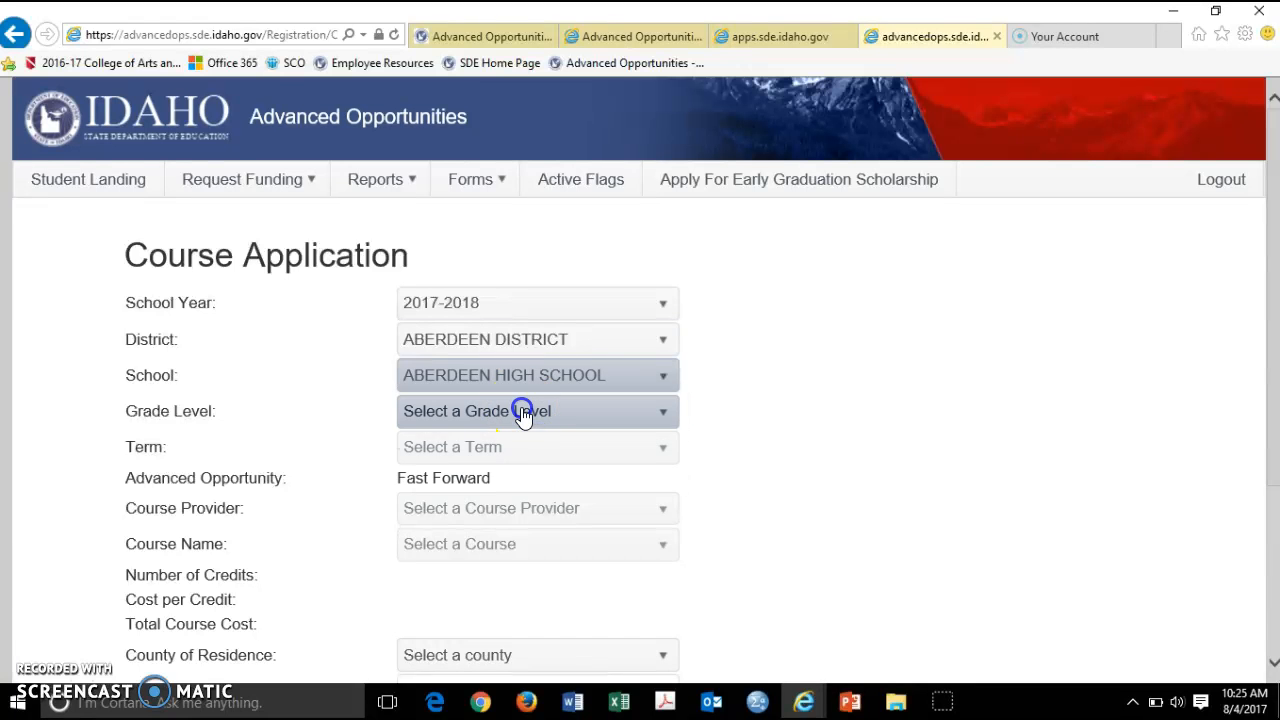
left_click(502, 541)
scroll(551, 306, "down", 4)
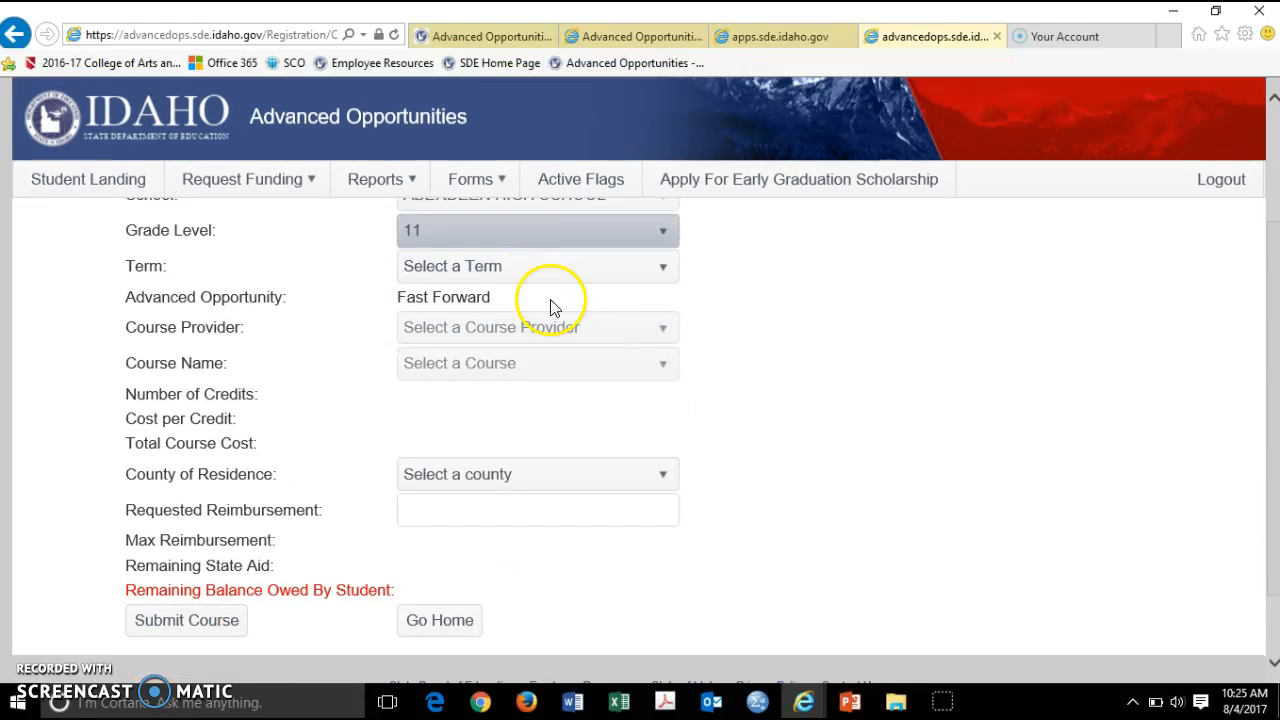
scroll(494, 371, "up", 2)
Choose the Fall term, provider BYU - Independent Study, and course ALG 043 Pre-Algebra, Part 2
left_click(500, 370)
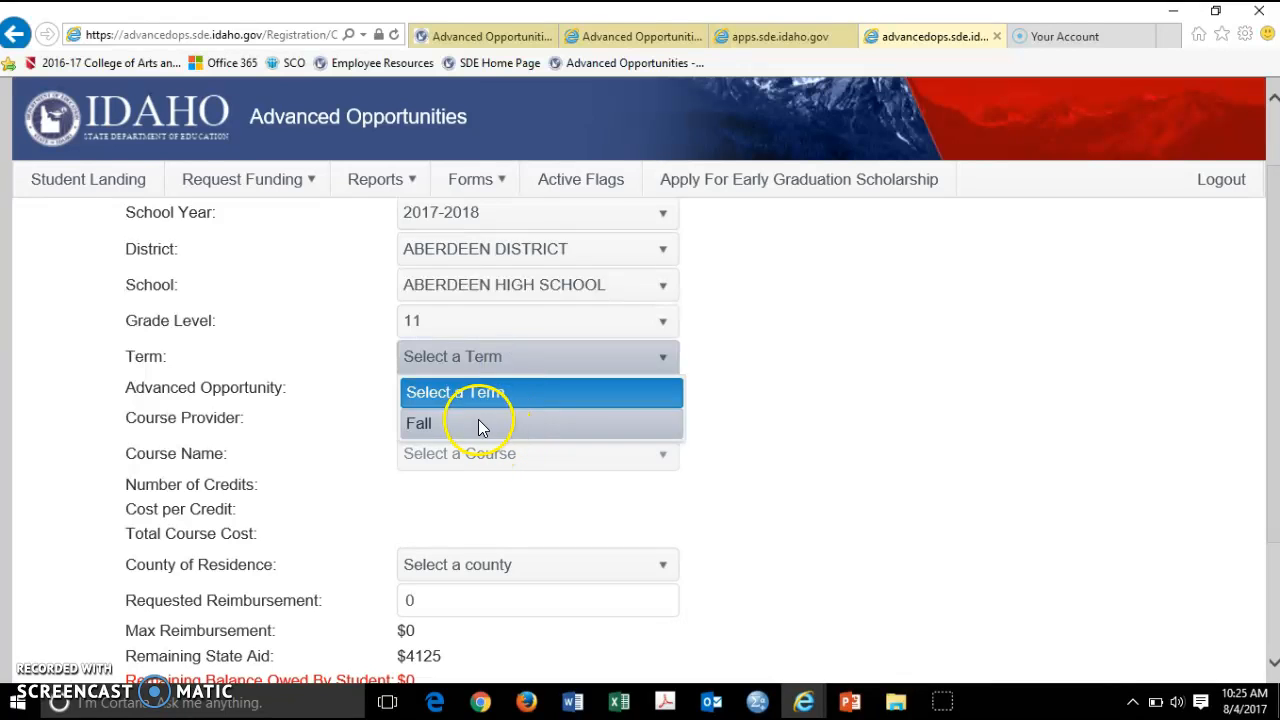
left_click(488, 424)
left_click(500, 425)
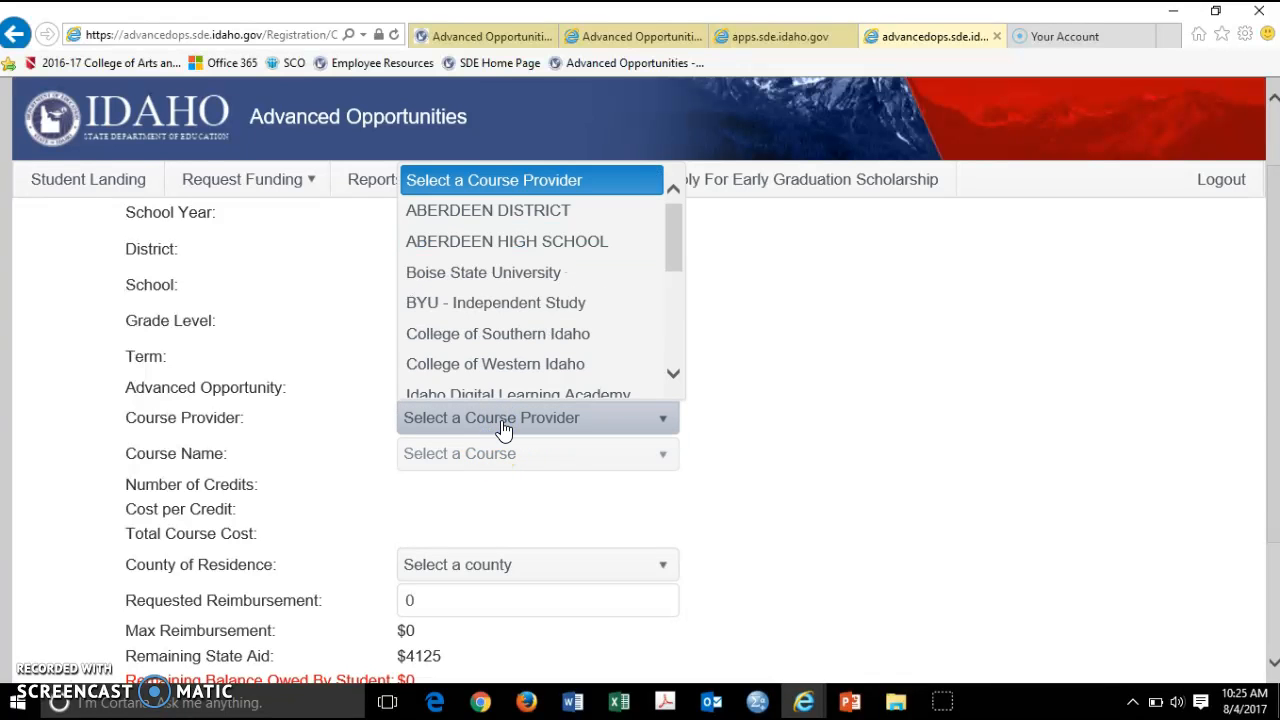
scroll(501, 374, "down", 2)
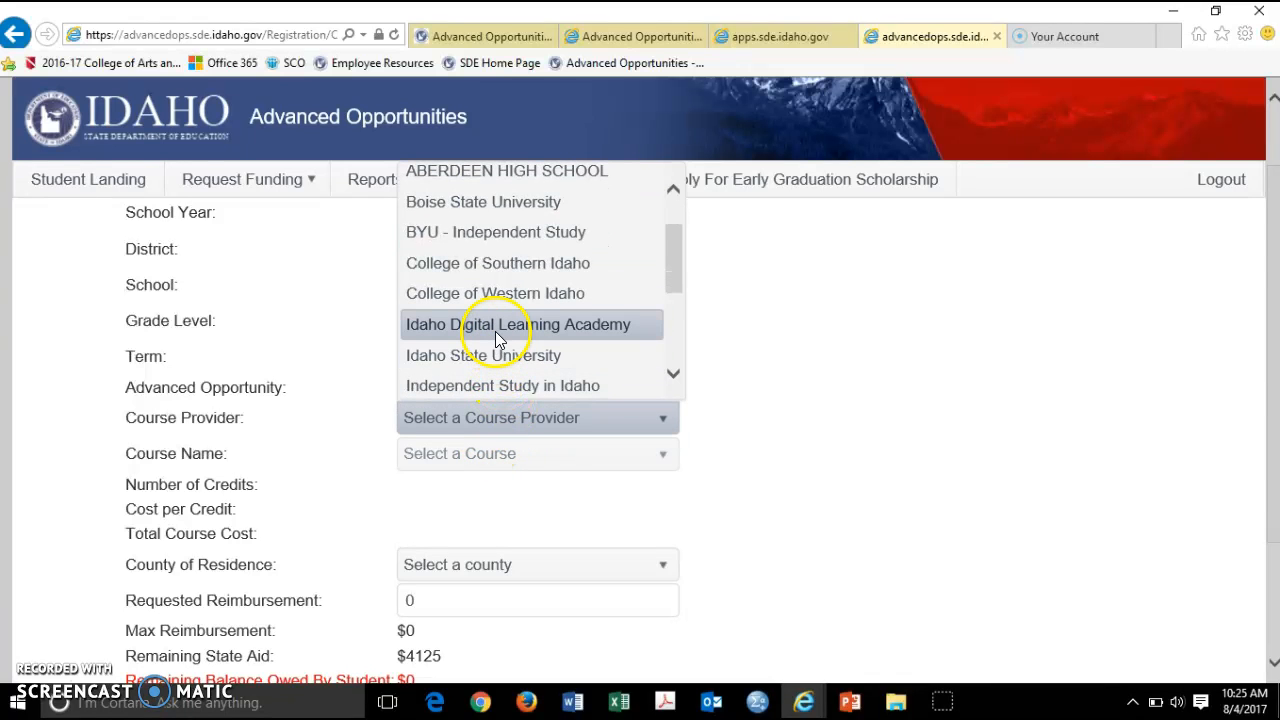
left_click(498, 231)
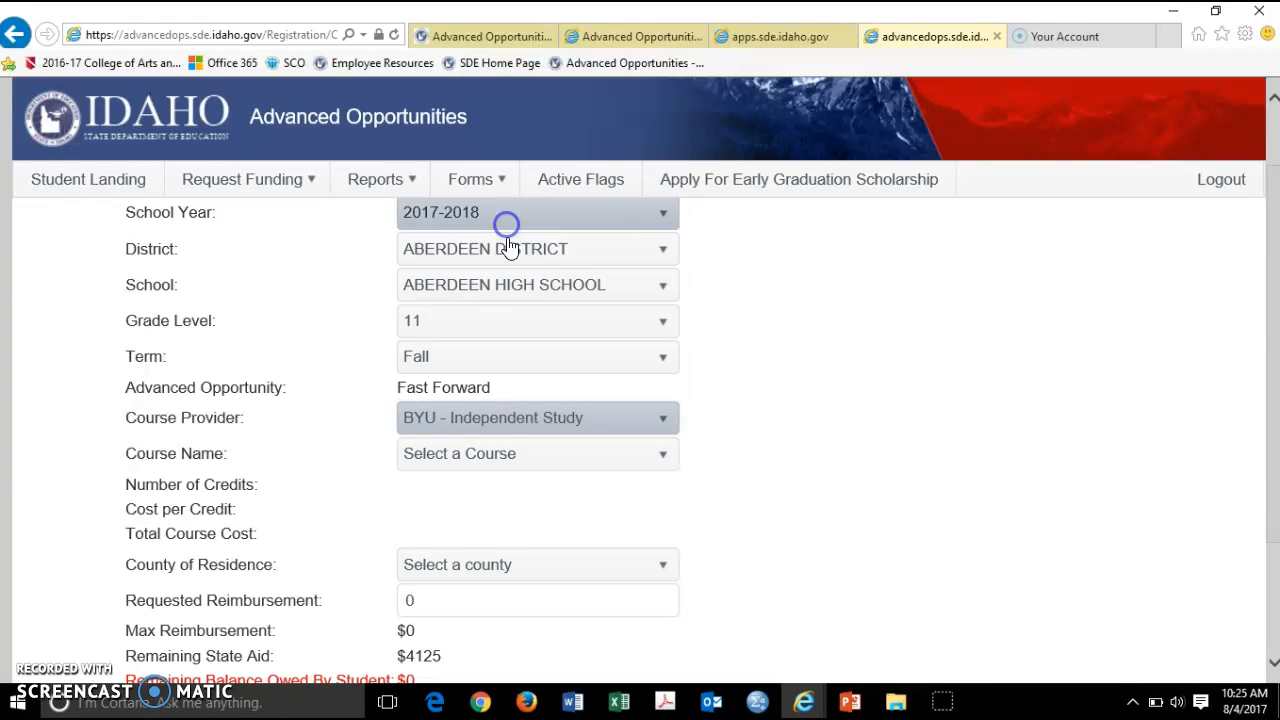
left_click(512, 462)
scroll(512, 345, "down", 3)
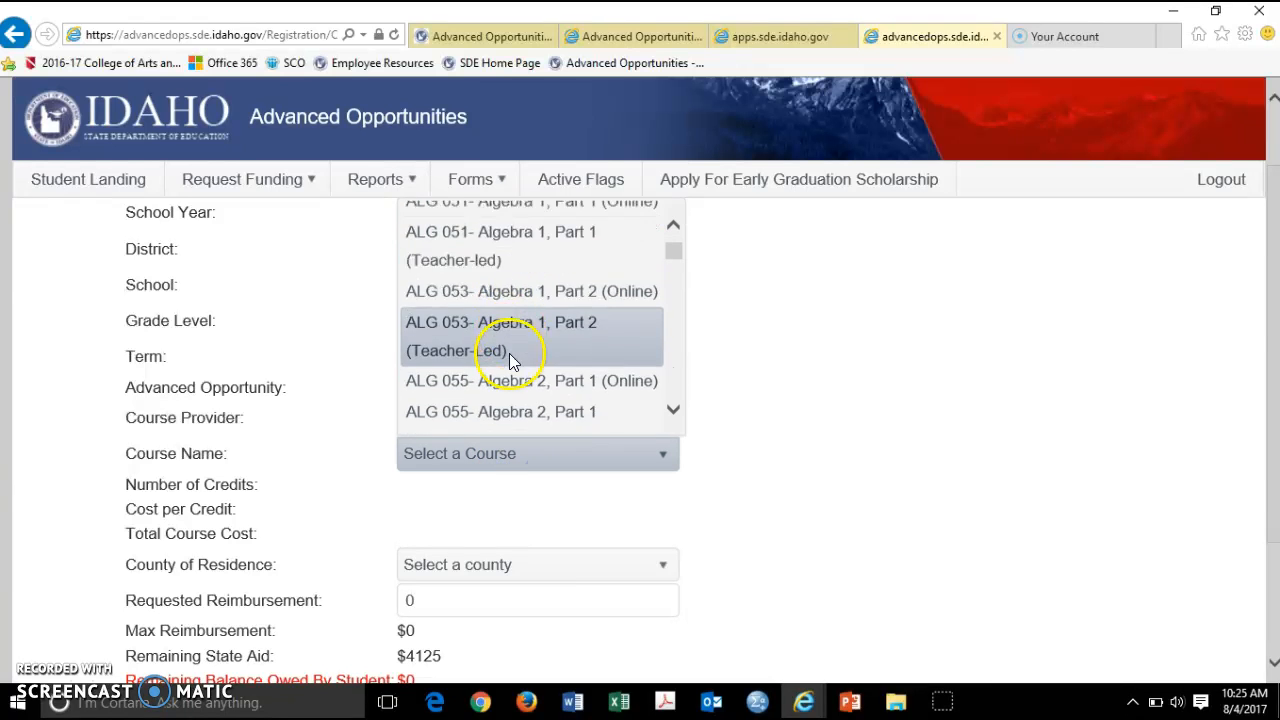
left_click(500, 451)
left_click(467, 367)
Set the county of residence to BENEWAH and submit the course application
scroll(797, 494, "down", 3)
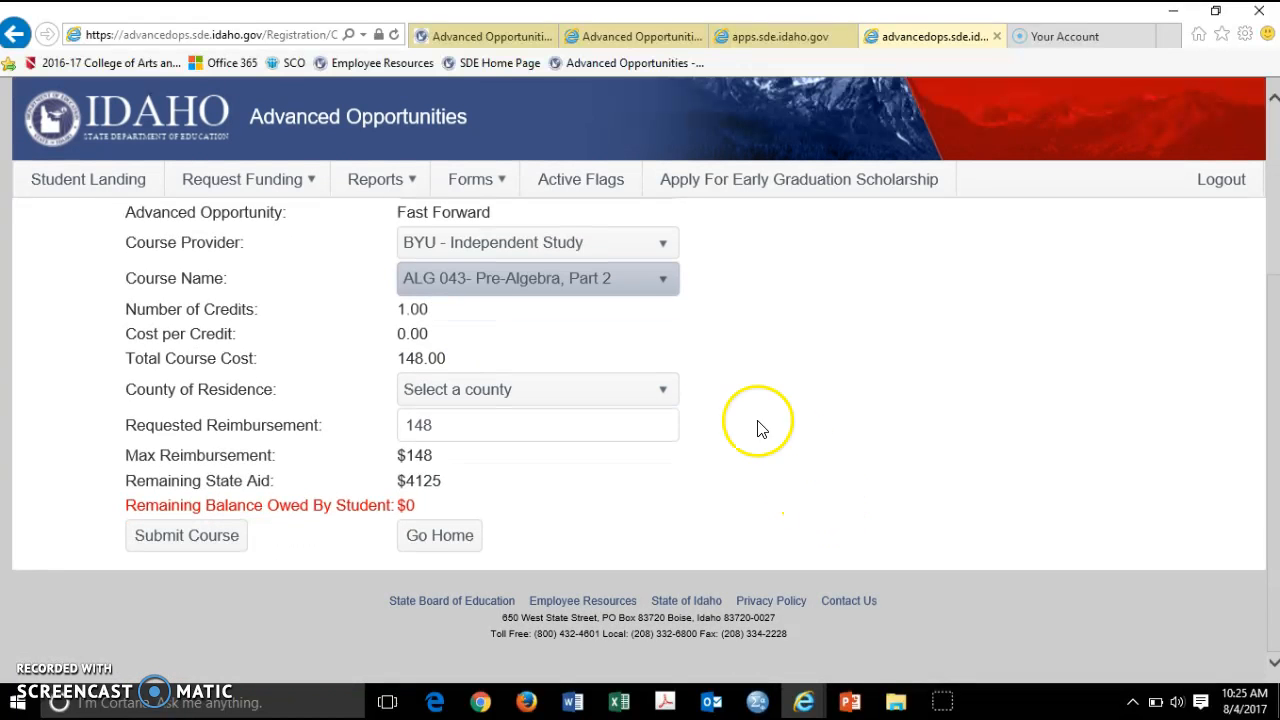
left_click(604, 389)
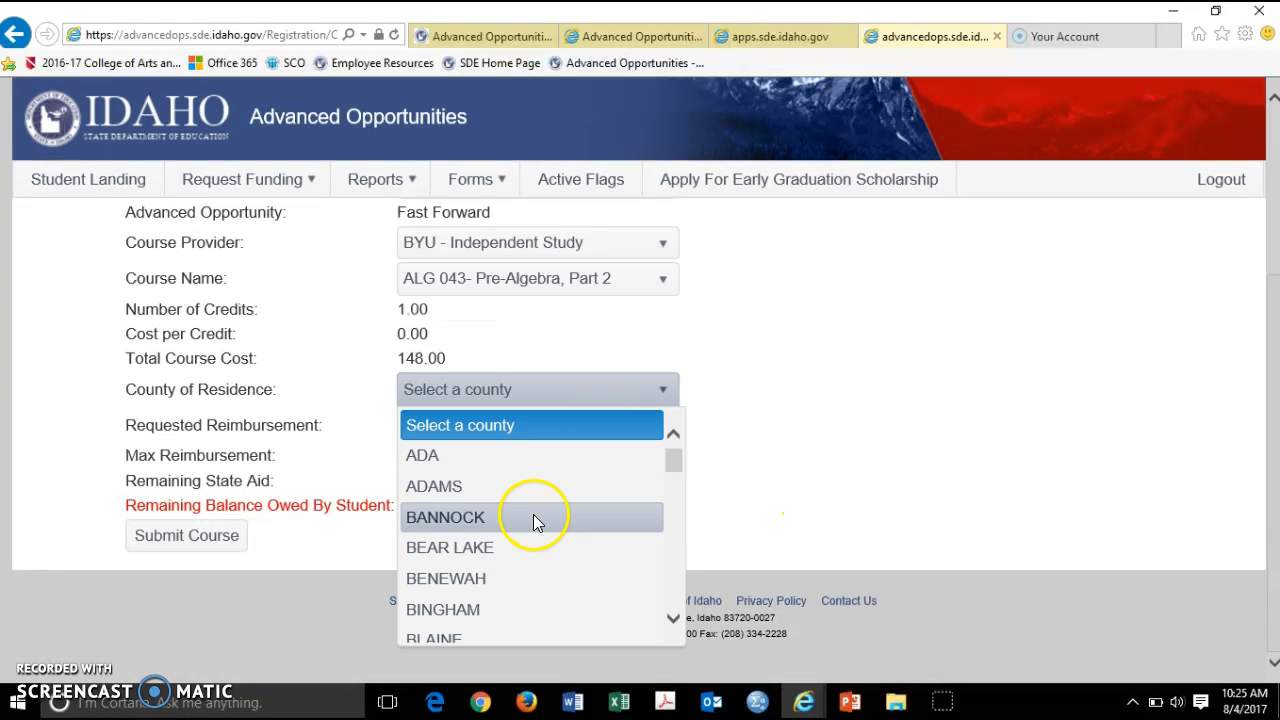
left_click(651, 576)
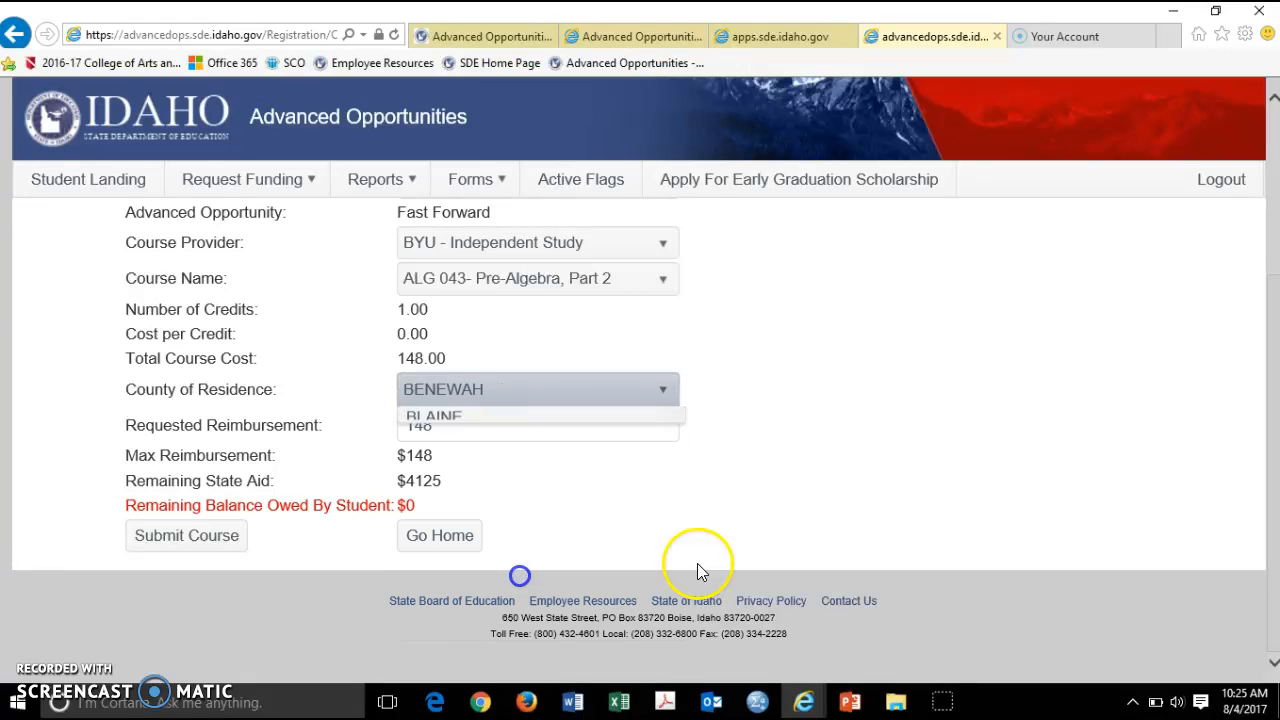
left_click(191, 545)
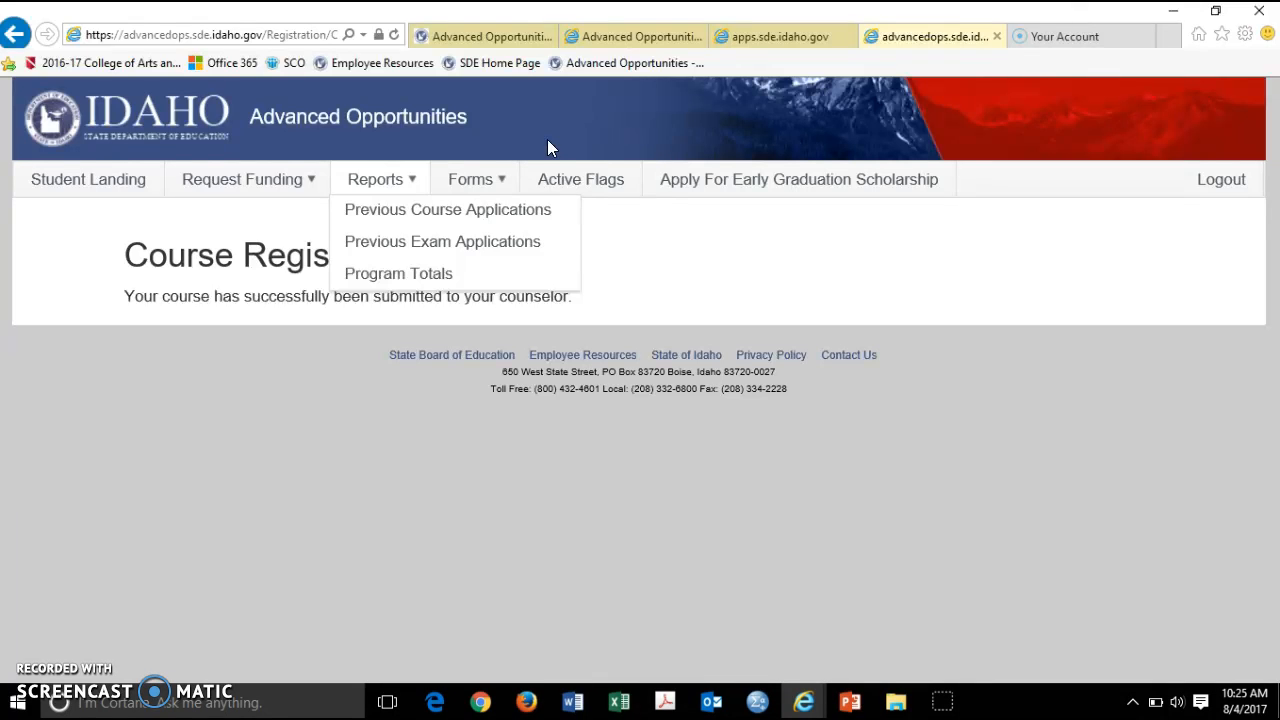
Close the Reports dropdown, leaving the Course Registration Complete confirmation on screen
left_click(971, 296)
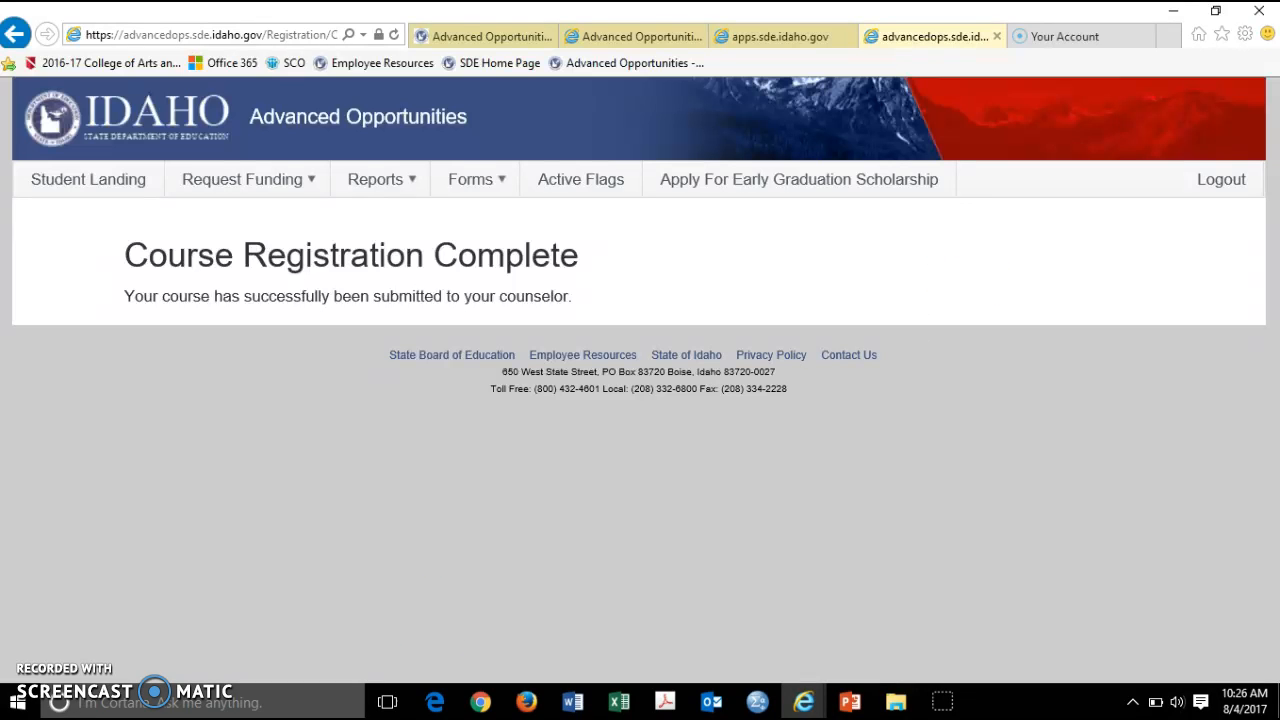
left_click(42, 674)
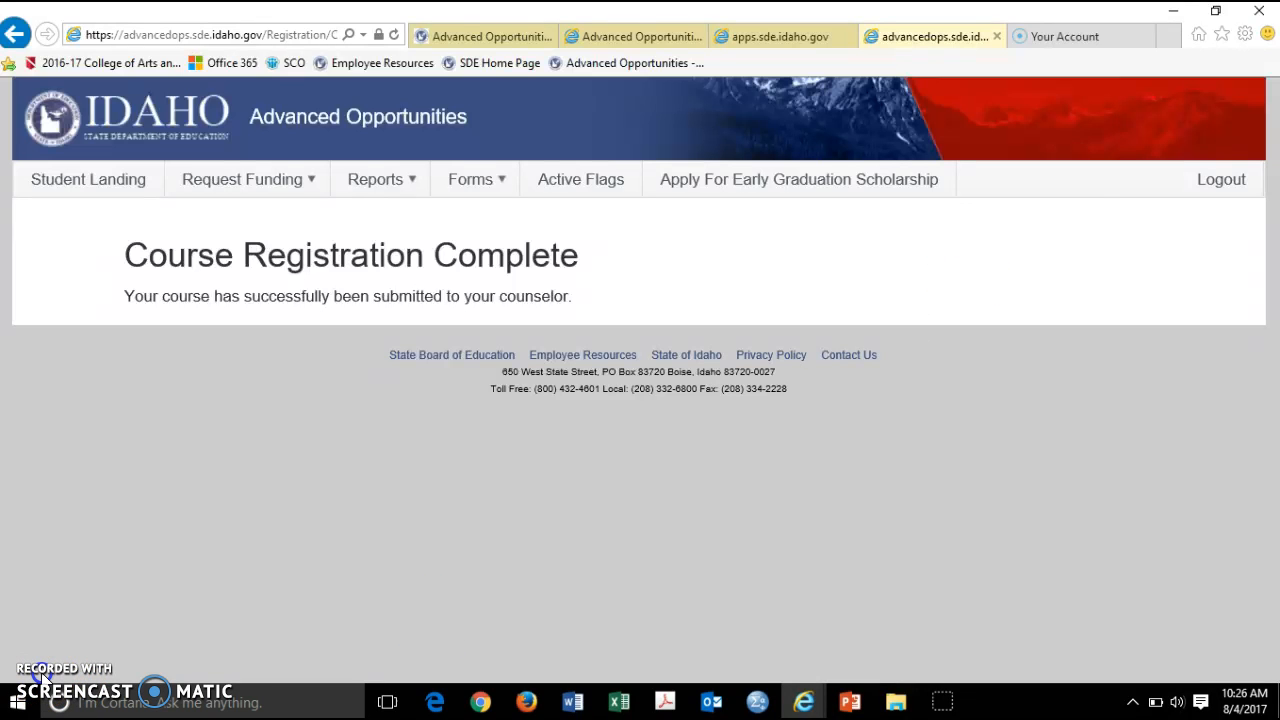